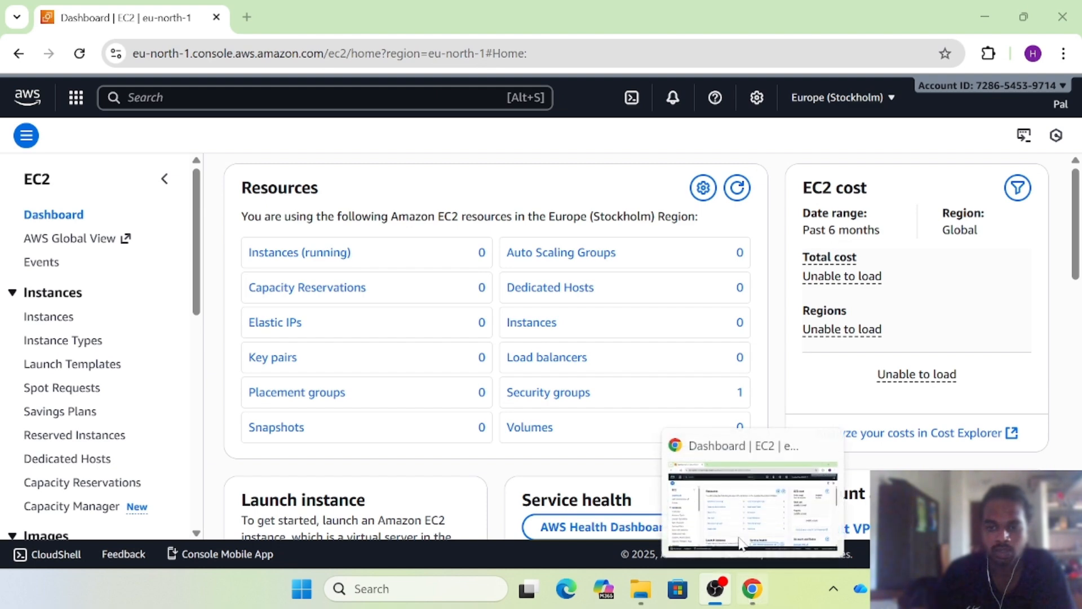
# Bring the Chrome window with the EC2 dashboard forward and open a new blank tab beside it
pyautogui.click(753, 589)
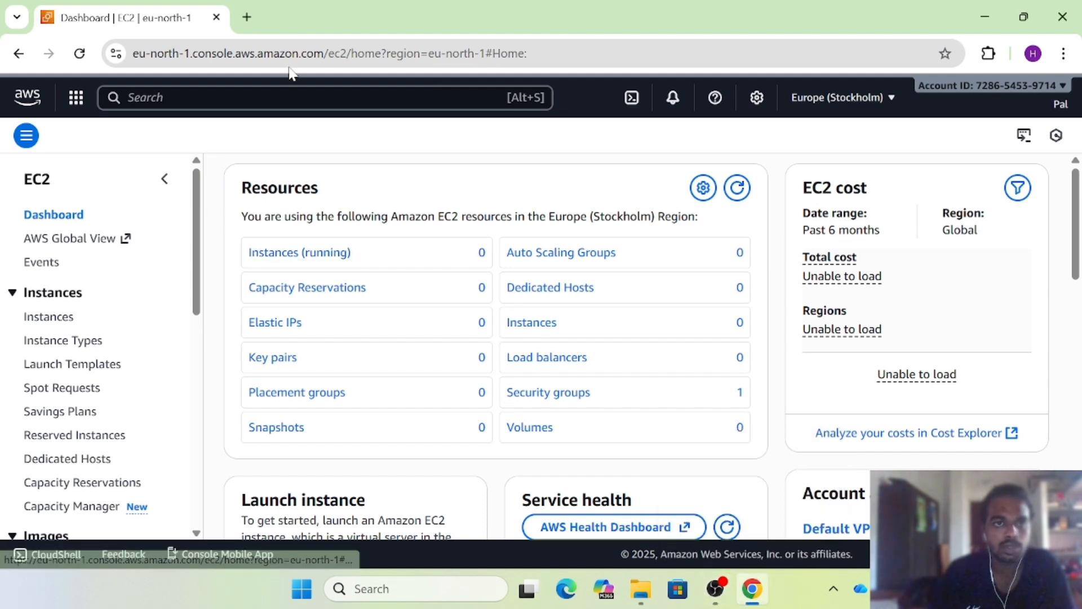
pyautogui.click(246, 29)
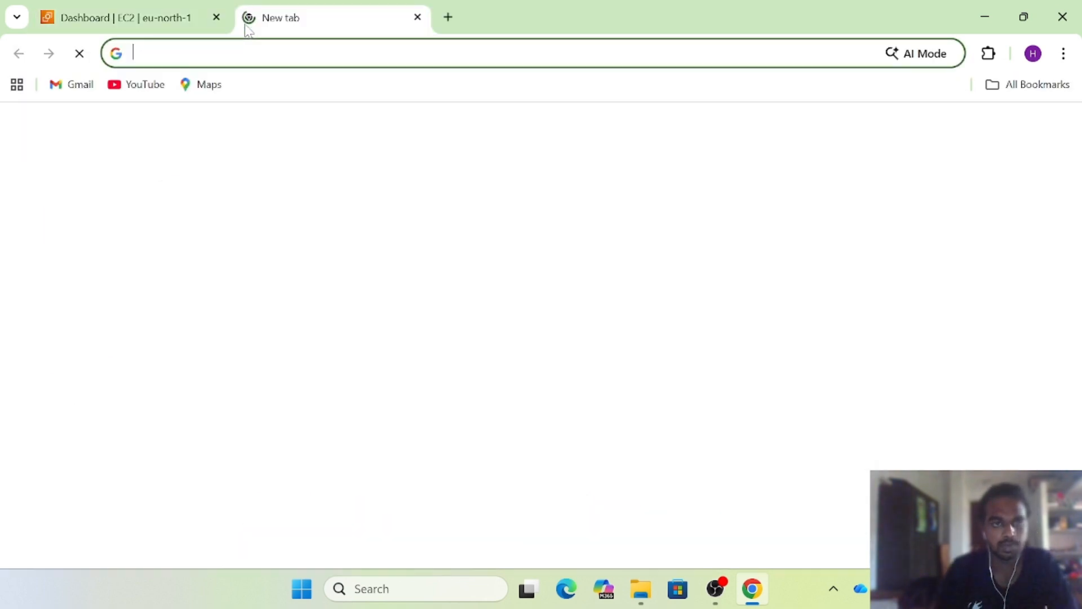
# Go to the AWS website and sign in to the console
pyautogui.write('aws')
pyautogui.press('Return')
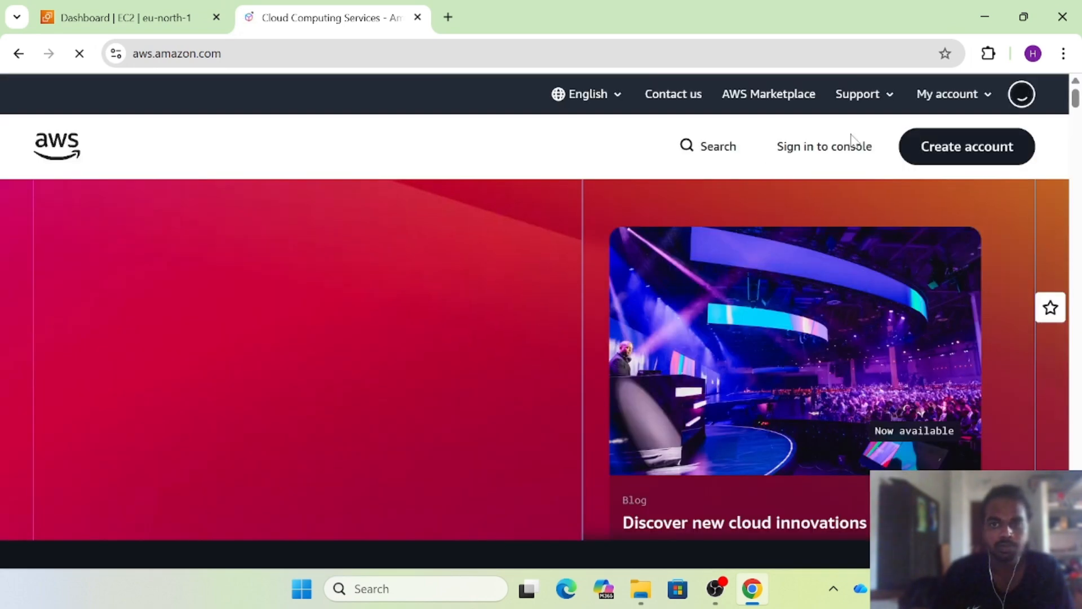
pyautogui.click(850, 151)
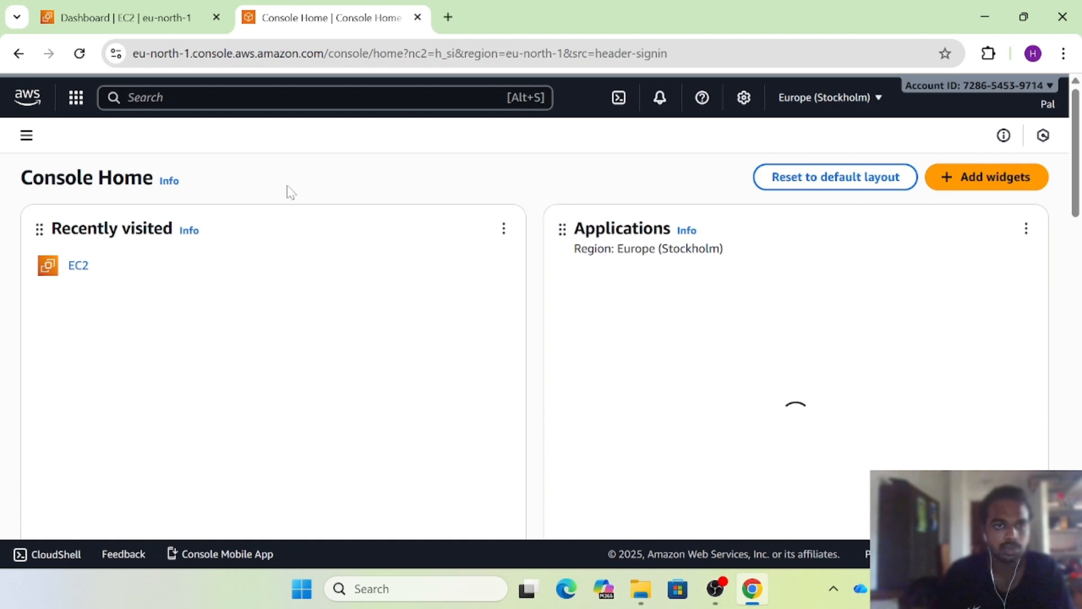
# Search the console services for 'Ec2' and open the EC2 dashboard
pyautogui.click(254, 100)
pyautogui.write('Ec2')
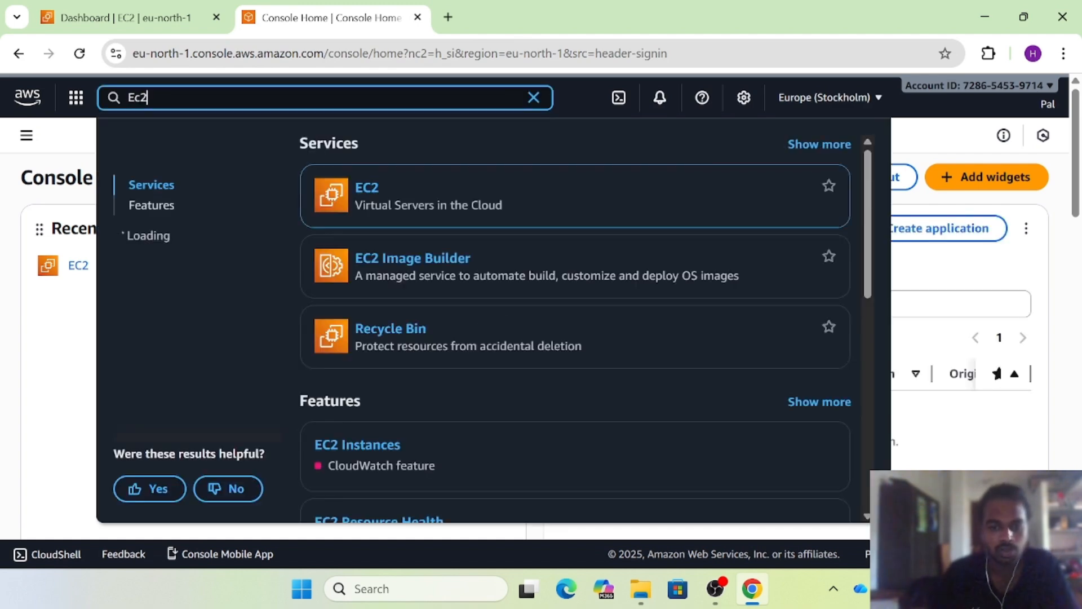
pyautogui.press('Return')
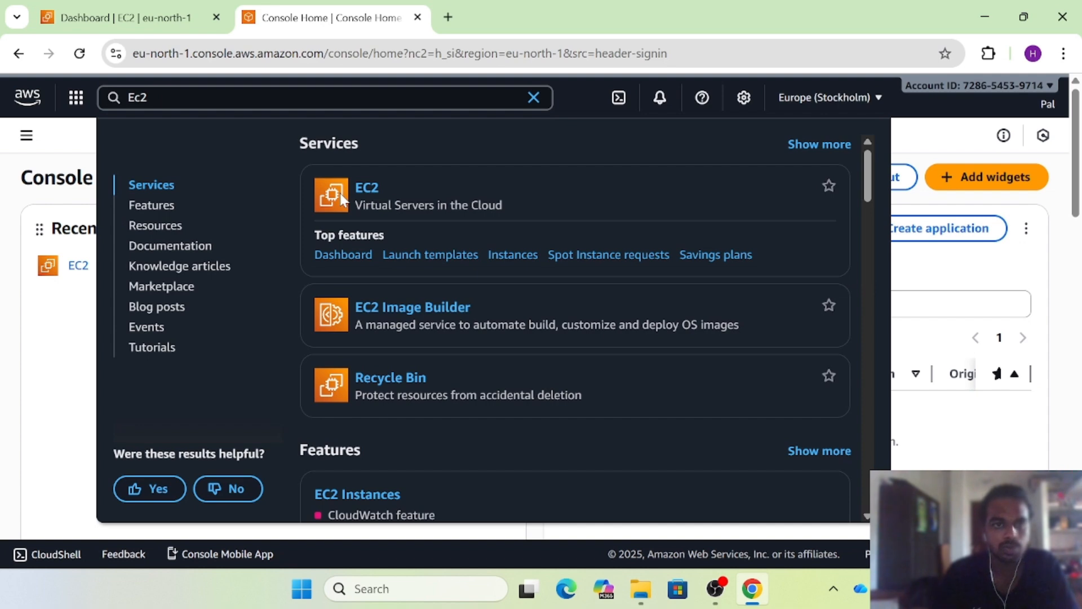
pyautogui.click(367, 187)
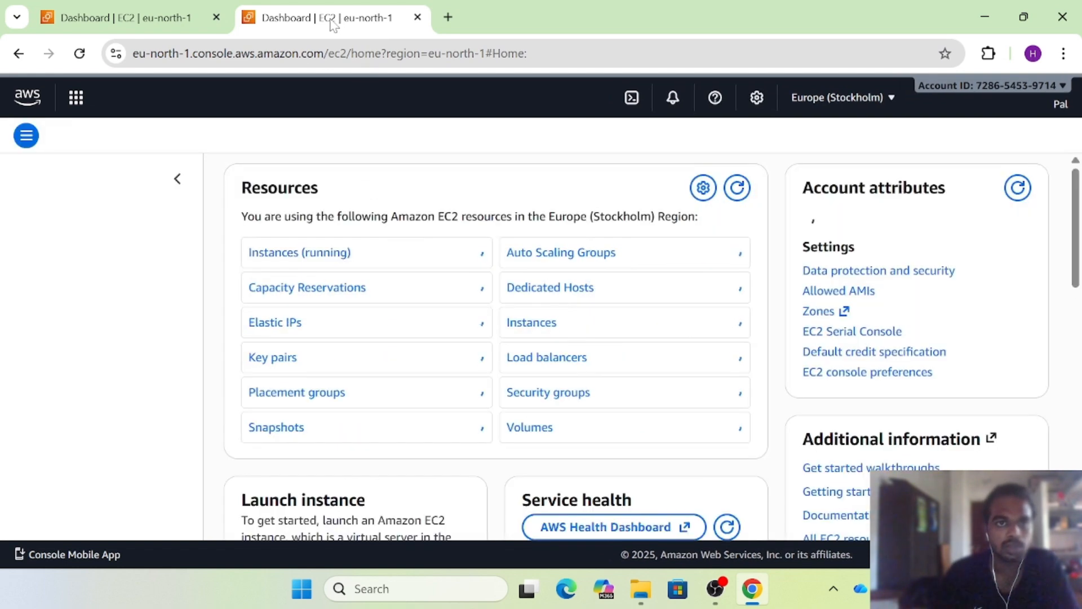
# Close the duplicate EC2 tab and switch the region to Asia Pacific (Hyderabad)
pyautogui.click(418, 18)
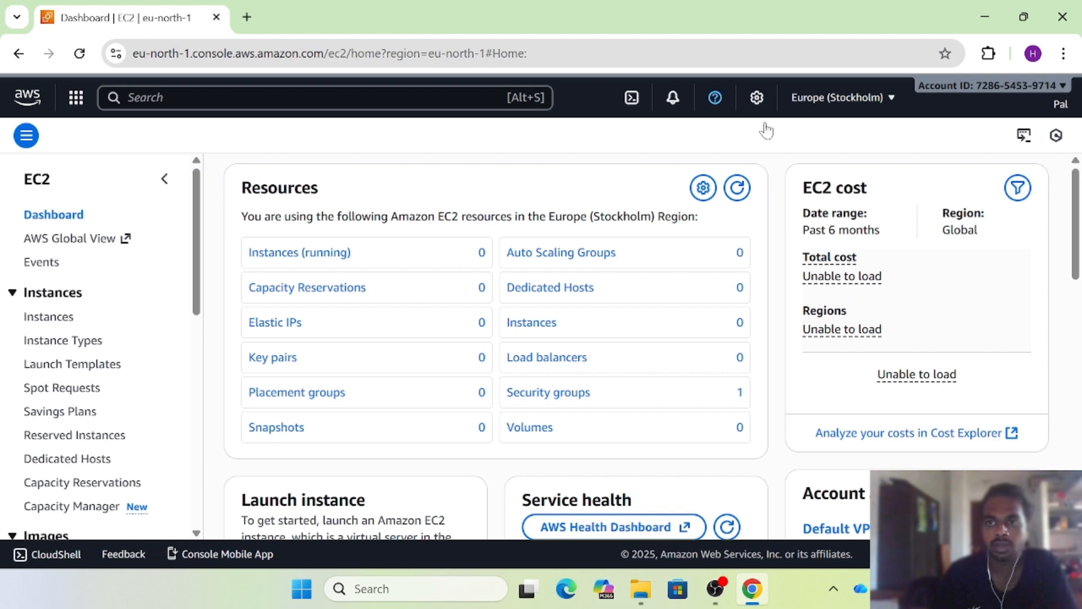
pyautogui.click(856, 100)
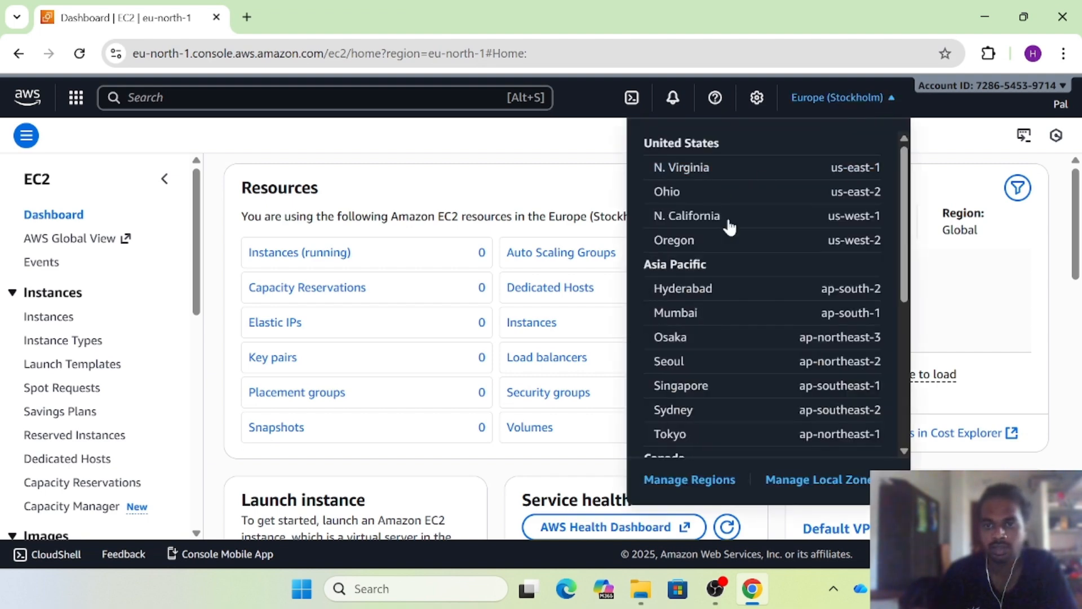
pyautogui.click(721, 291)
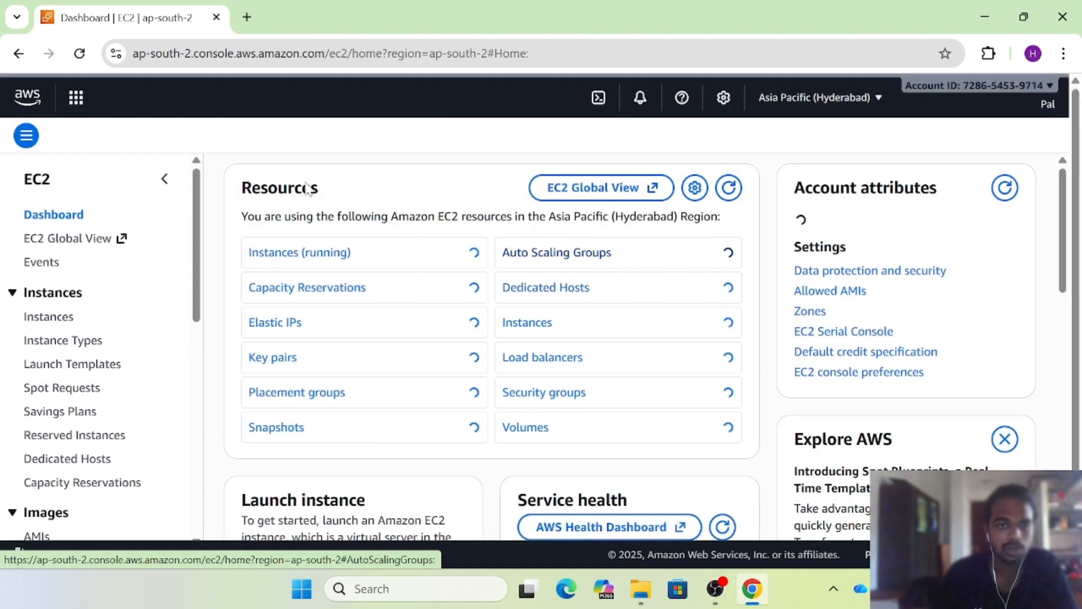
# List all instances in the region without the running filter, then start launching a new instance
pyautogui.click(307, 253)
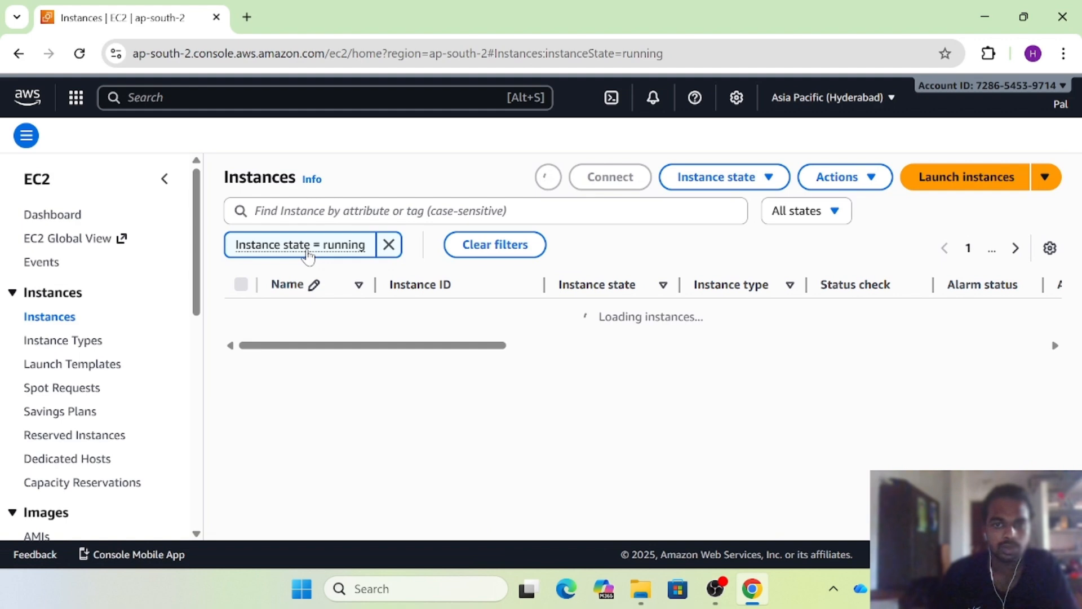
pyautogui.click(389, 244)
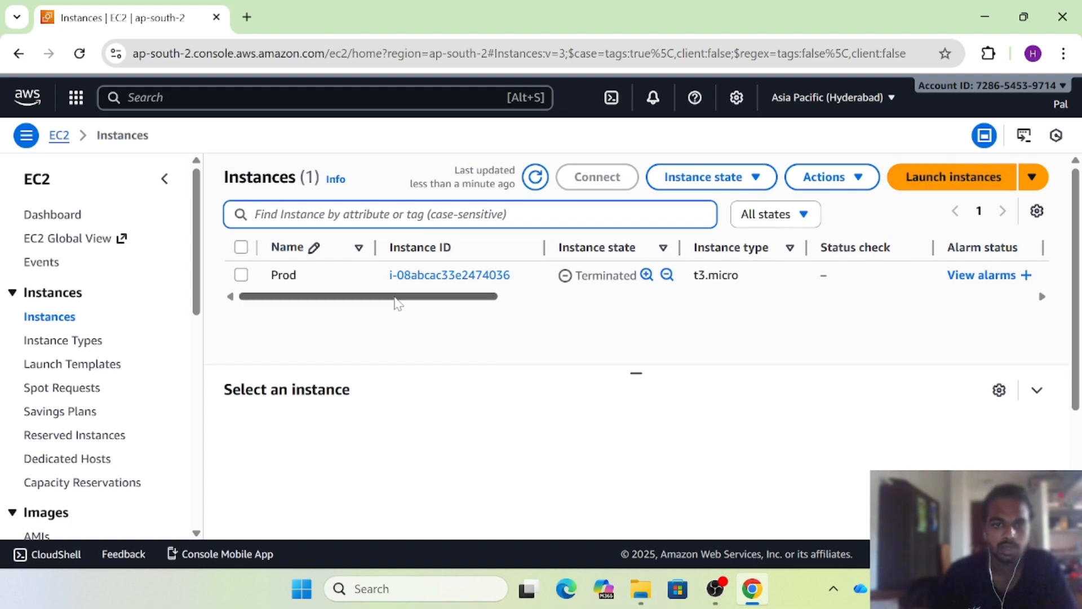
pyautogui.click(952, 190)
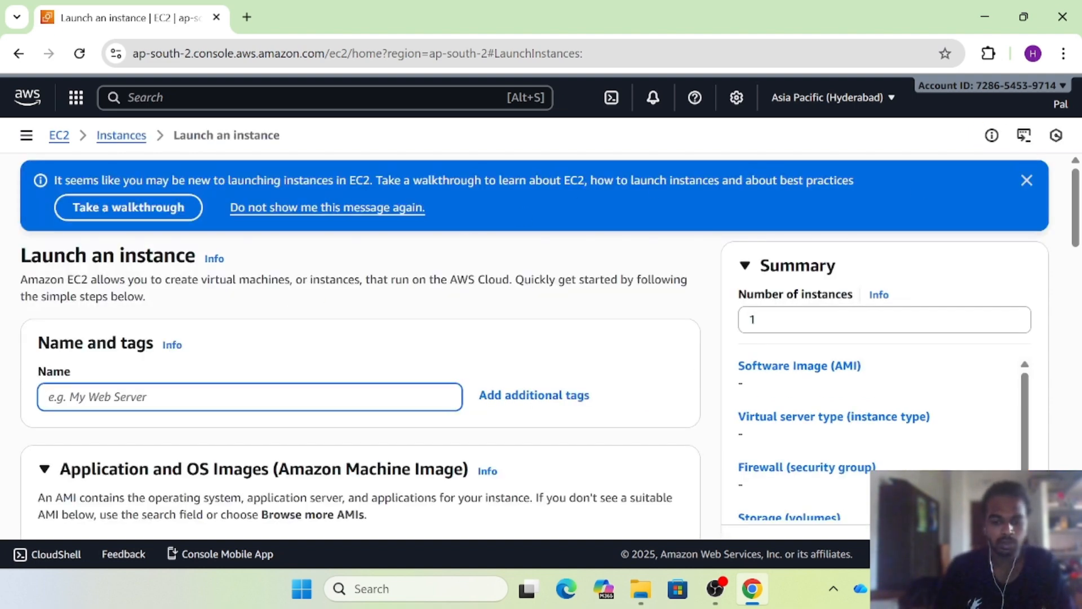
# Name the new instance MyFirstEc2Instance under Name and tags
pyautogui.write('My ')
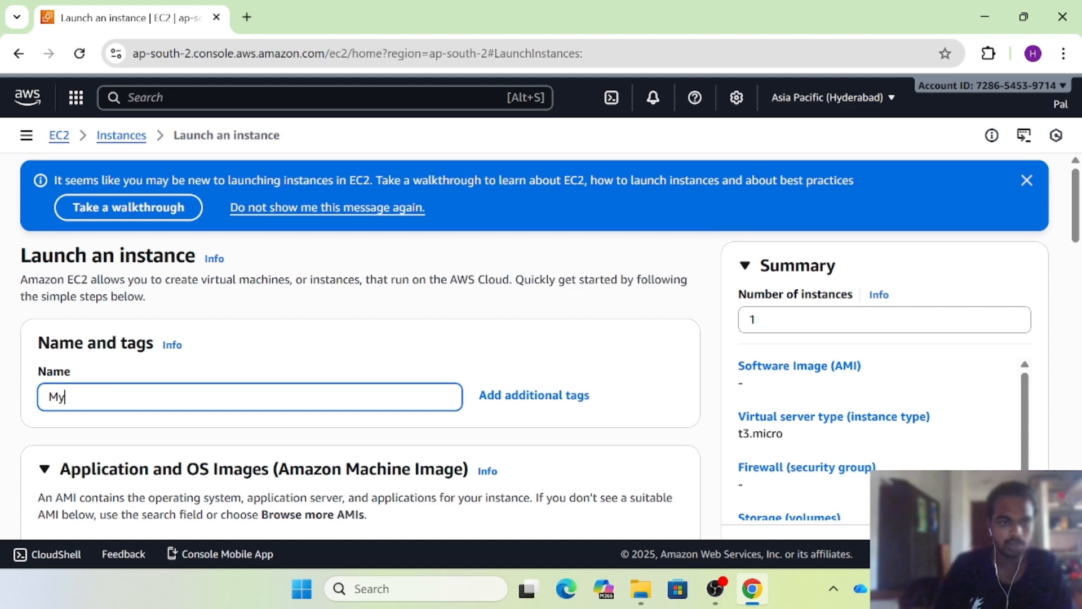
pyautogui.write('First')
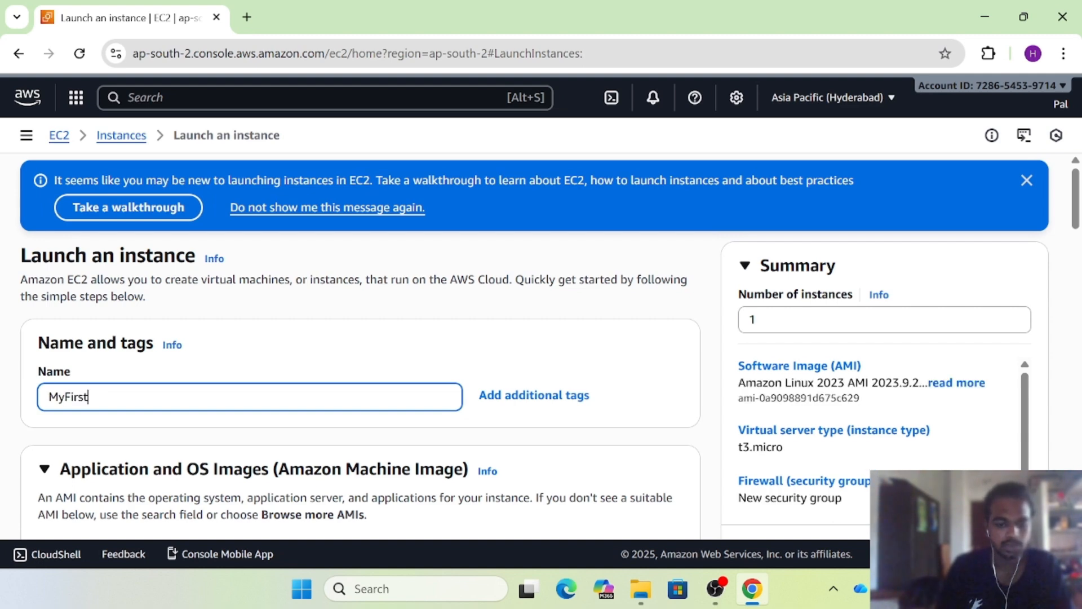
pyautogui.write('Ec2Instance')
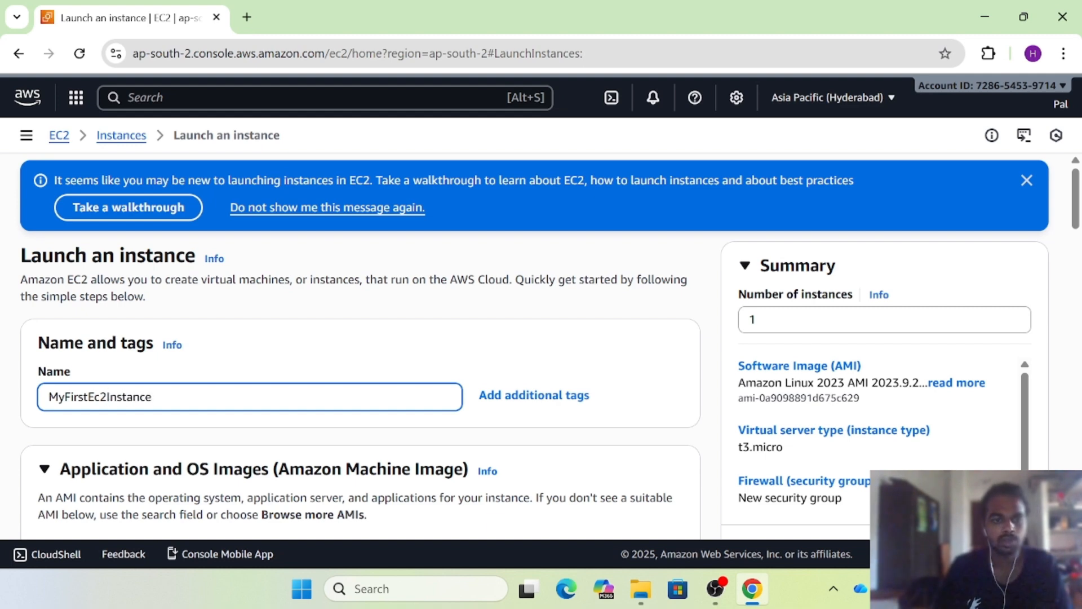
pyautogui.scroll(-3, 152, 403)
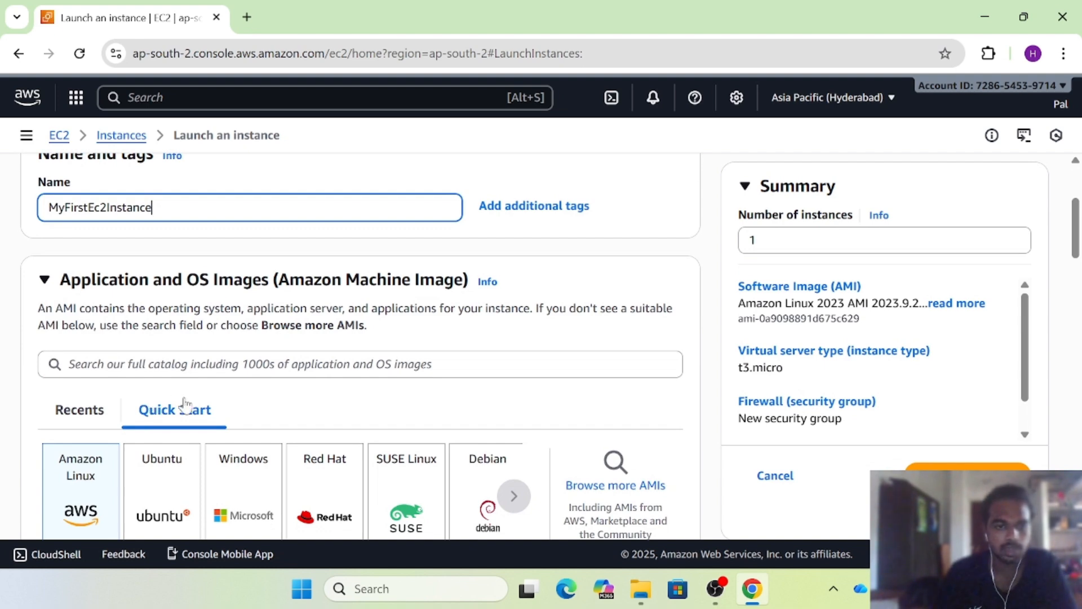
# Choose the Ubuntu Quick Start image, version Ubuntu Server 22.04 LTS (HVM), SSD Volume Type, and confirm
pyautogui.scroll(-1, 180, 411)
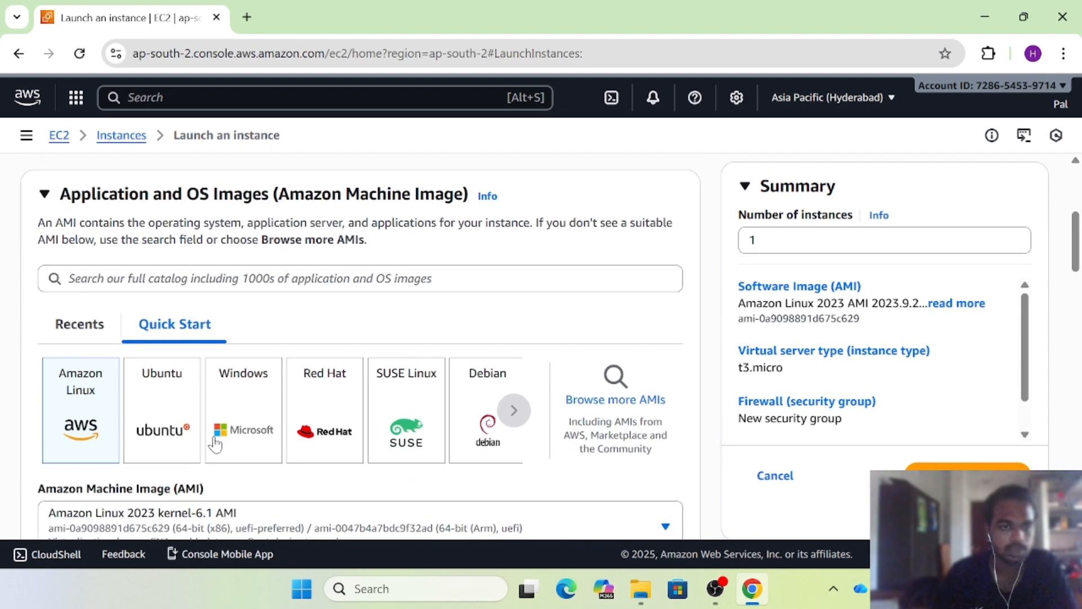
pyautogui.click(175, 413)
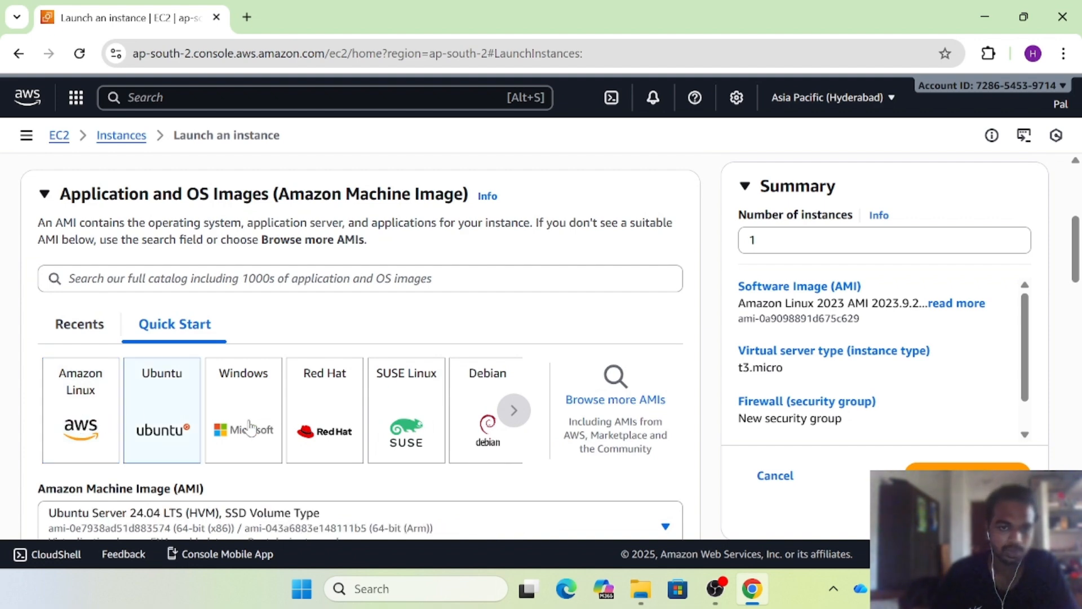
pyautogui.scroll(-1, 249, 417)
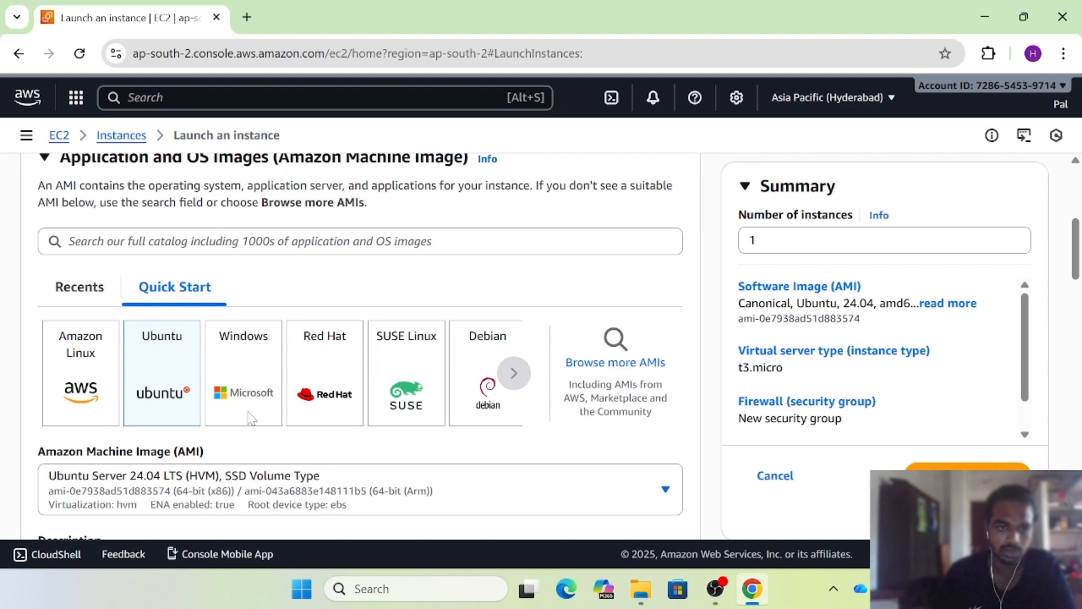
pyautogui.scroll(-1, 248, 420)
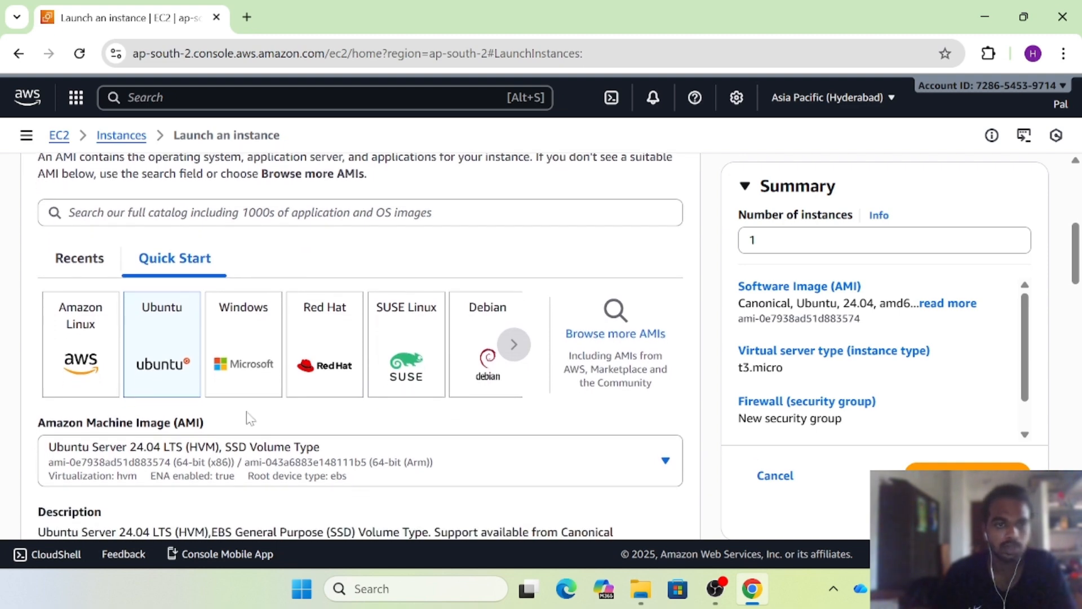
pyautogui.scroll(-2, 249, 417)
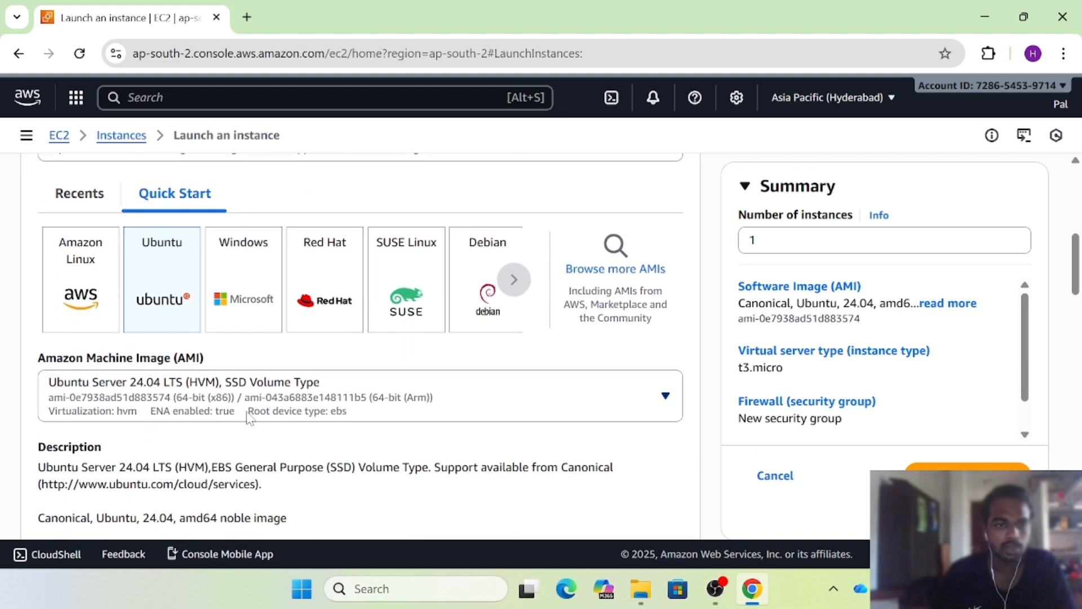
pyautogui.click(333, 411)
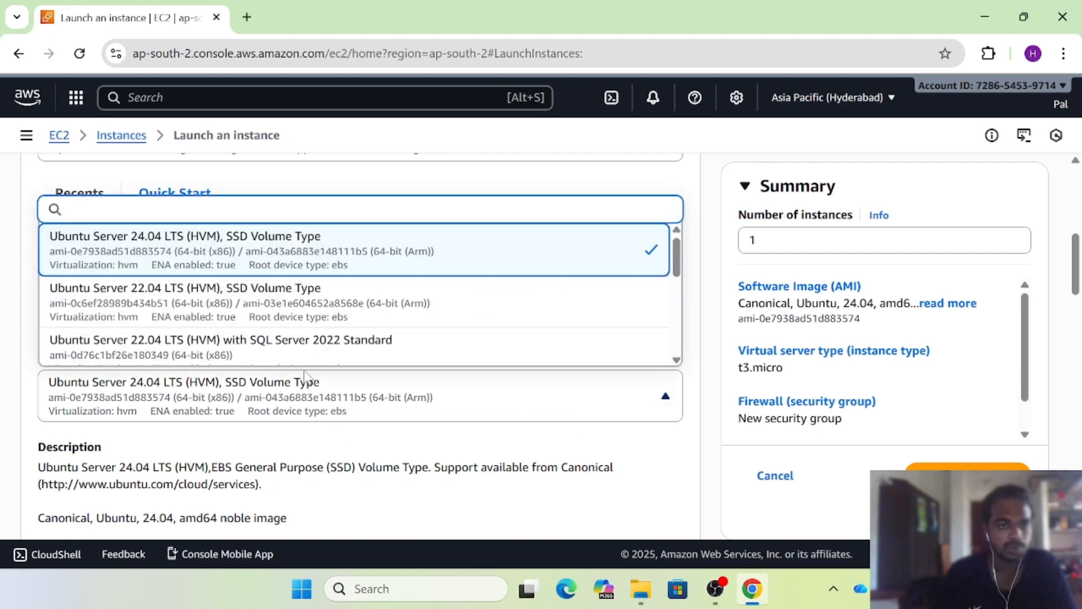
pyautogui.click(242, 319)
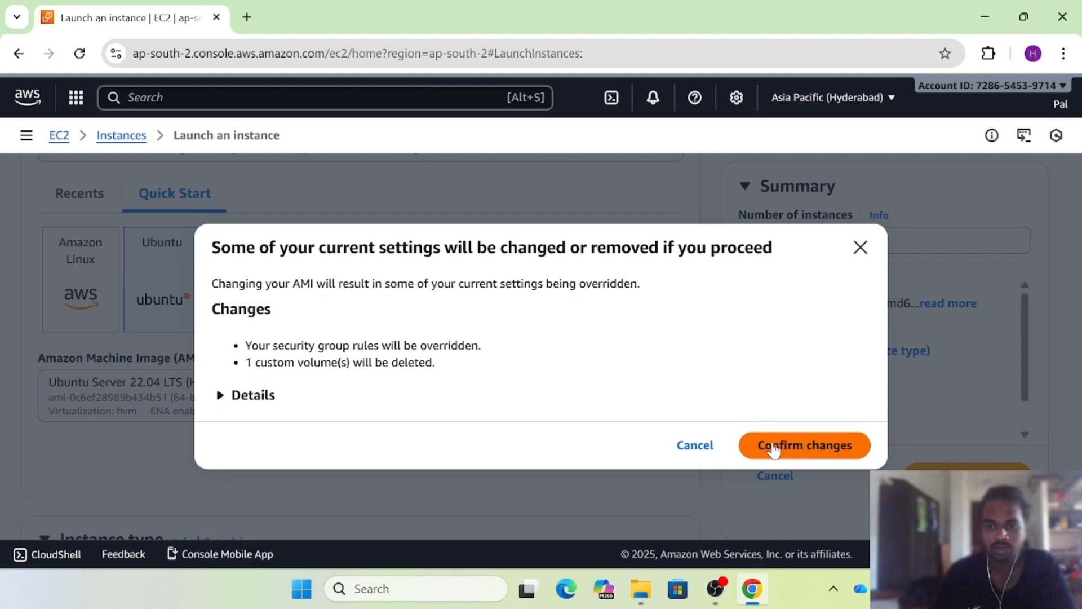
pyautogui.click(795, 450)
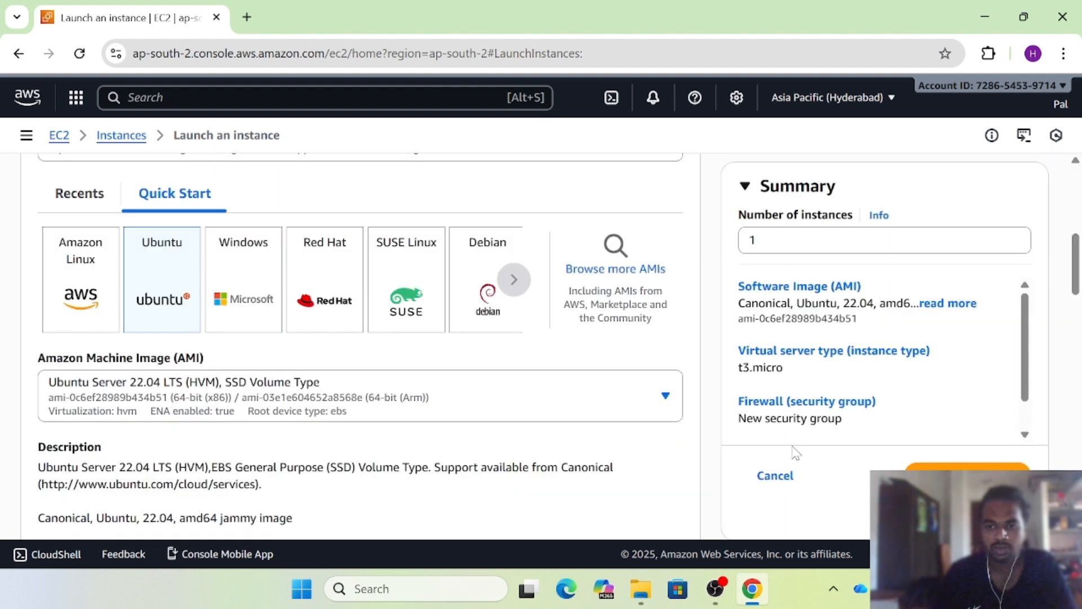
pyautogui.rightClick(795, 451)
pyautogui.click(699, 435)
pyautogui.scroll(-3, 699, 435)
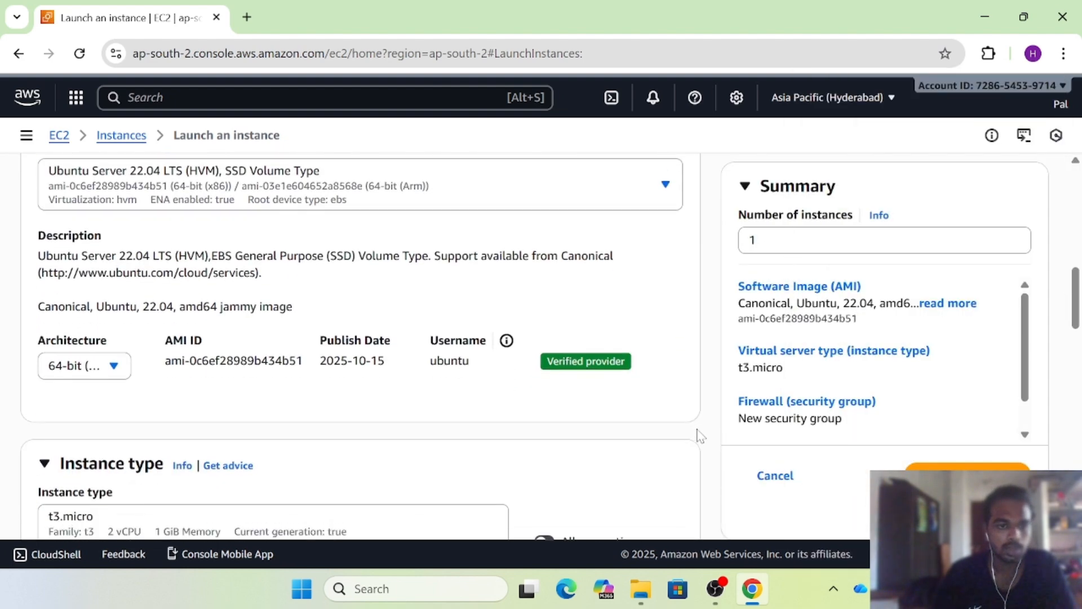
pyautogui.scroll(-3, 699, 435)
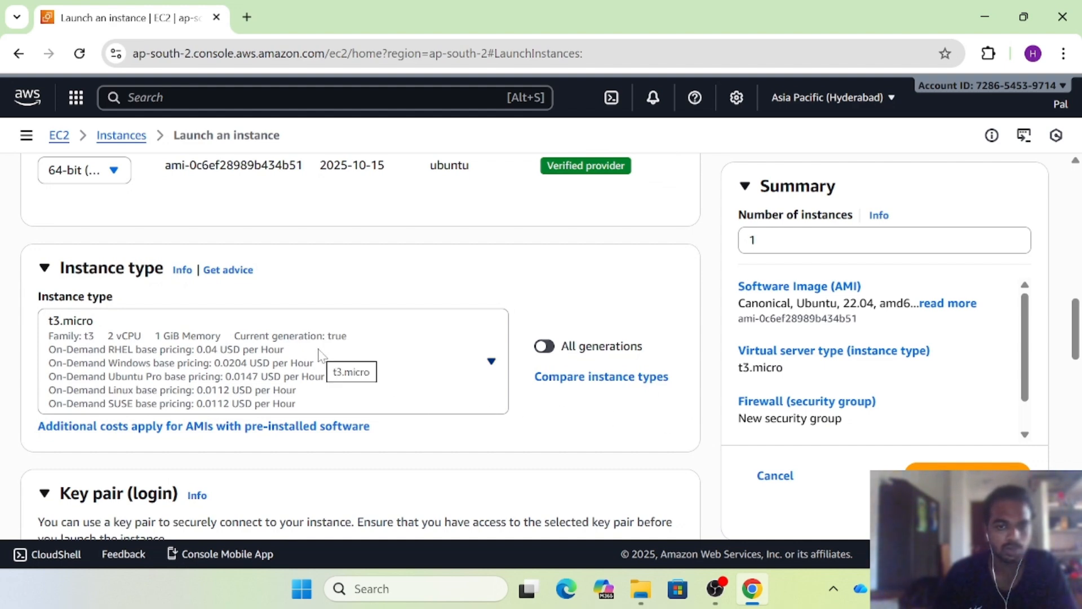
pyautogui.scroll(-1, 363, 372)
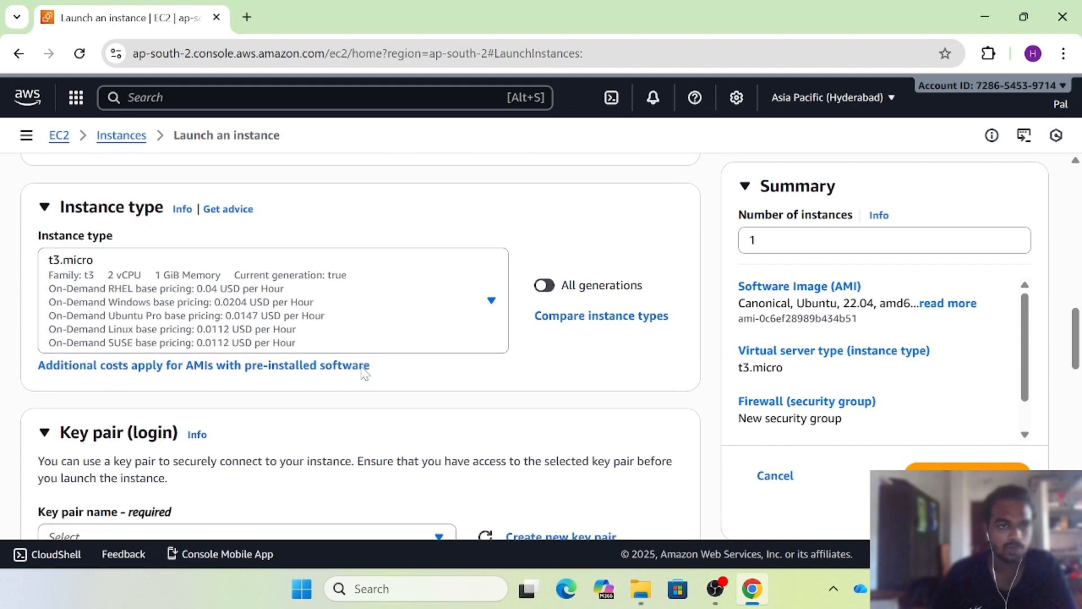
pyautogui.scroll(-2, 364, 372)
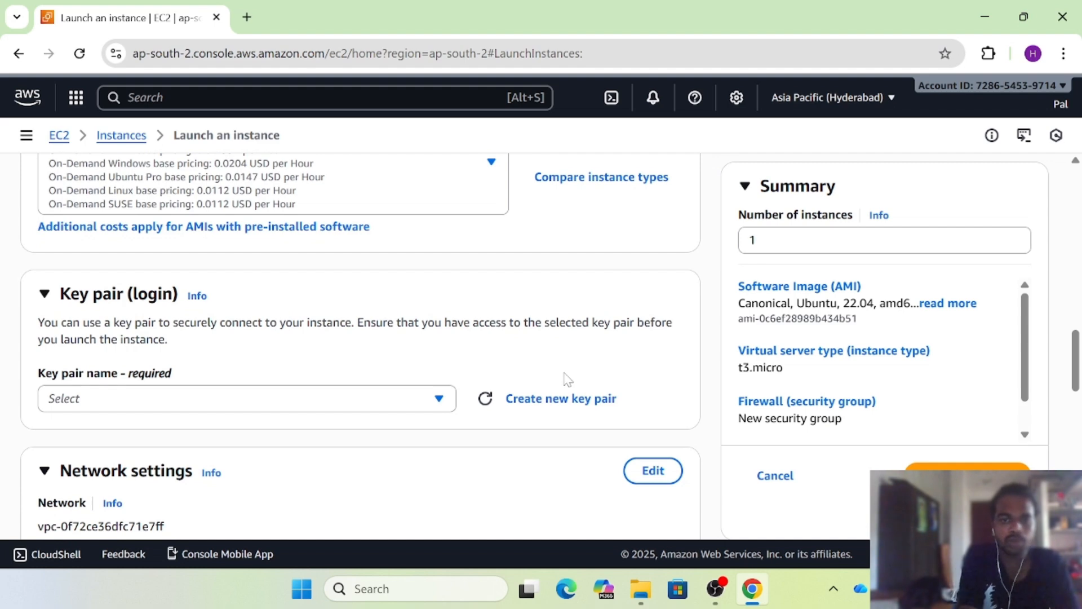
# Abandon creating a key pair named 'fitsrstec2' and select the existing RSA key pair instead
pyautogui.click(430, 407)
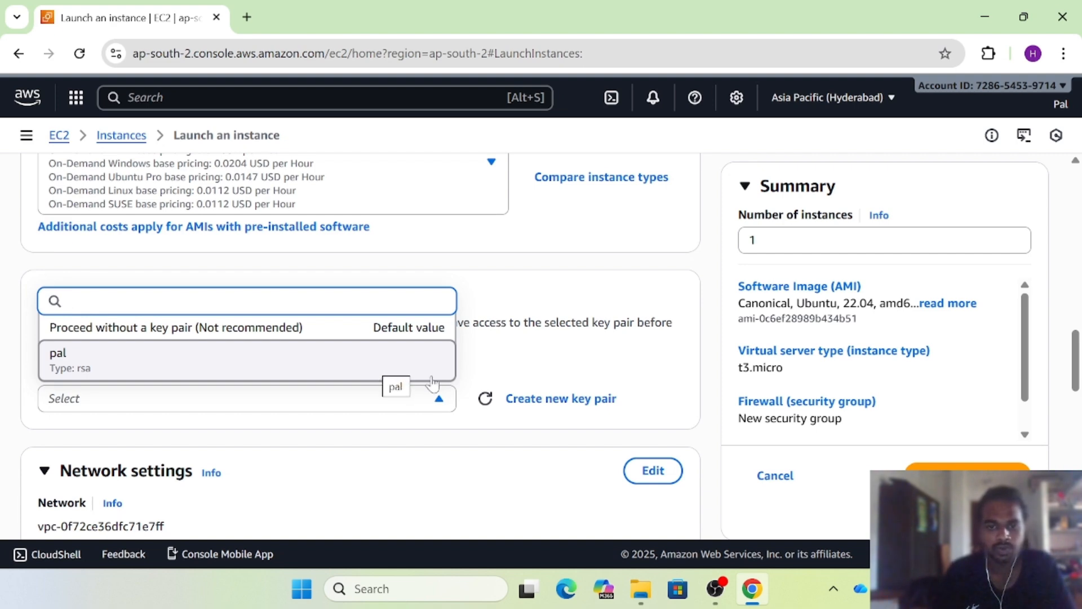
pyautogui.click(528, 402)
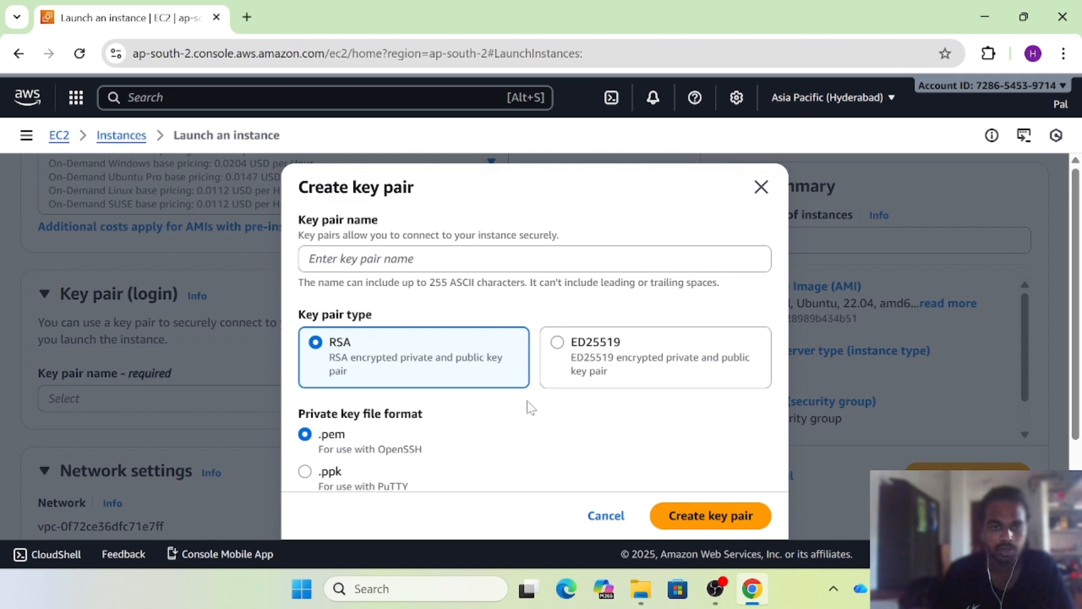
pyautogui.click(534, 258)
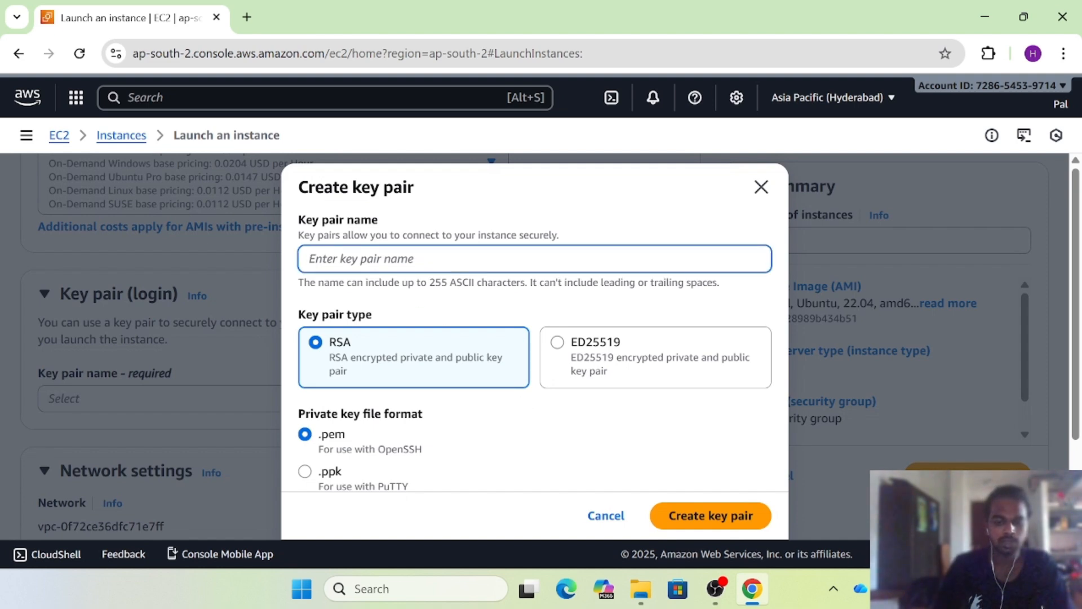
pyautogui.write('fits')
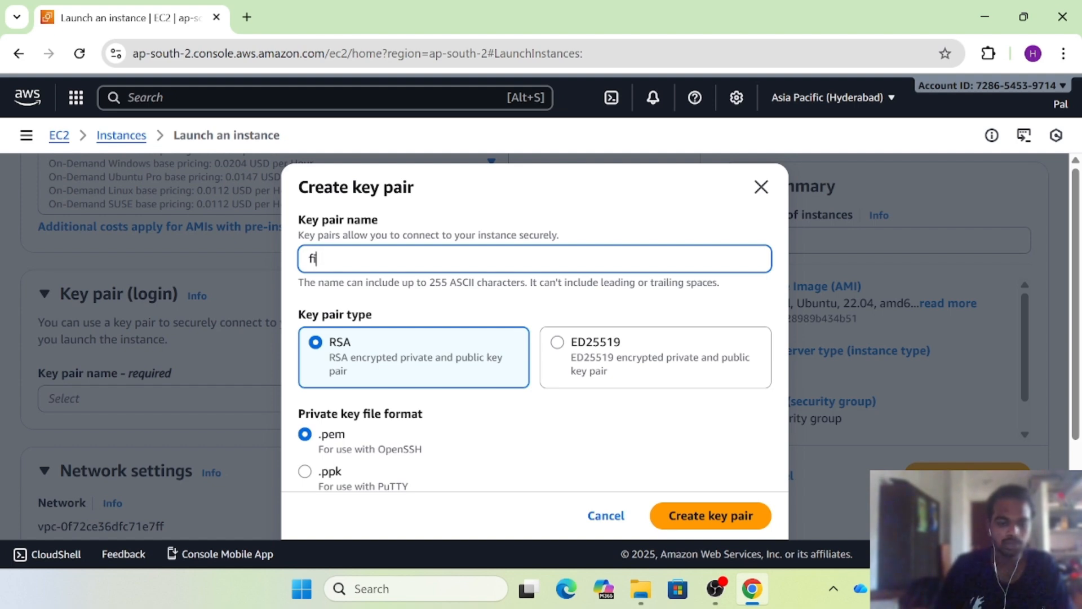
pyautogui.write('rstec2')
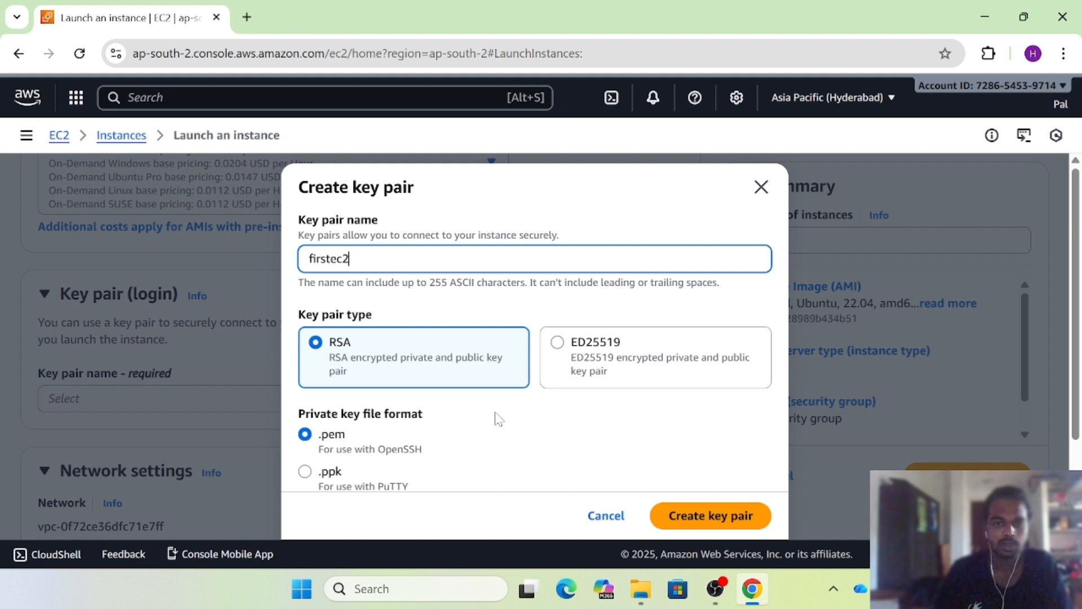
pyautogui.scroll(-2, 496, 418)
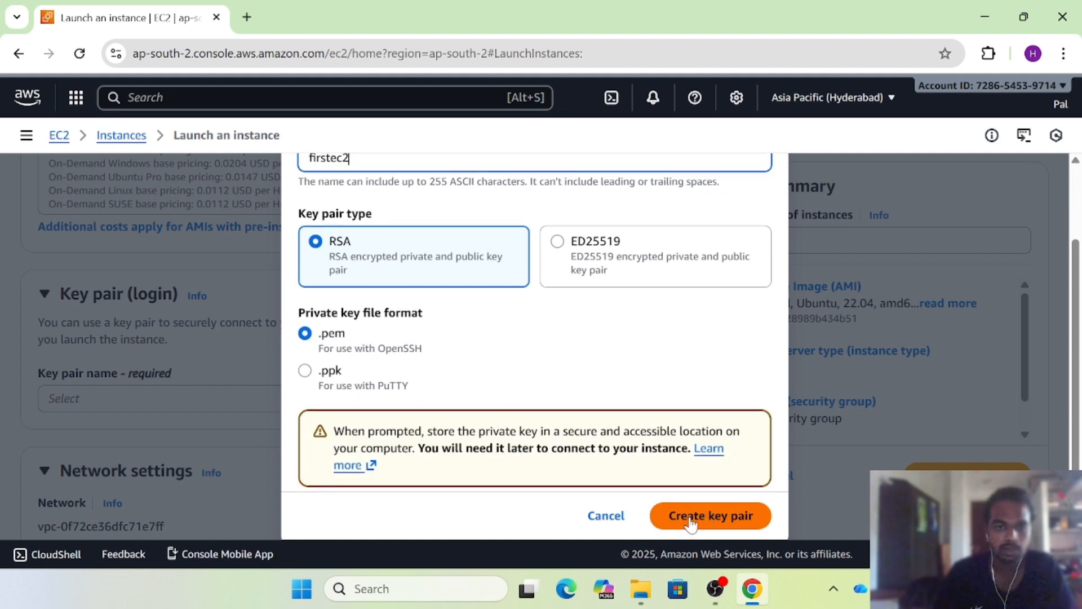
pyautogui.scroll(2, 524, 383)
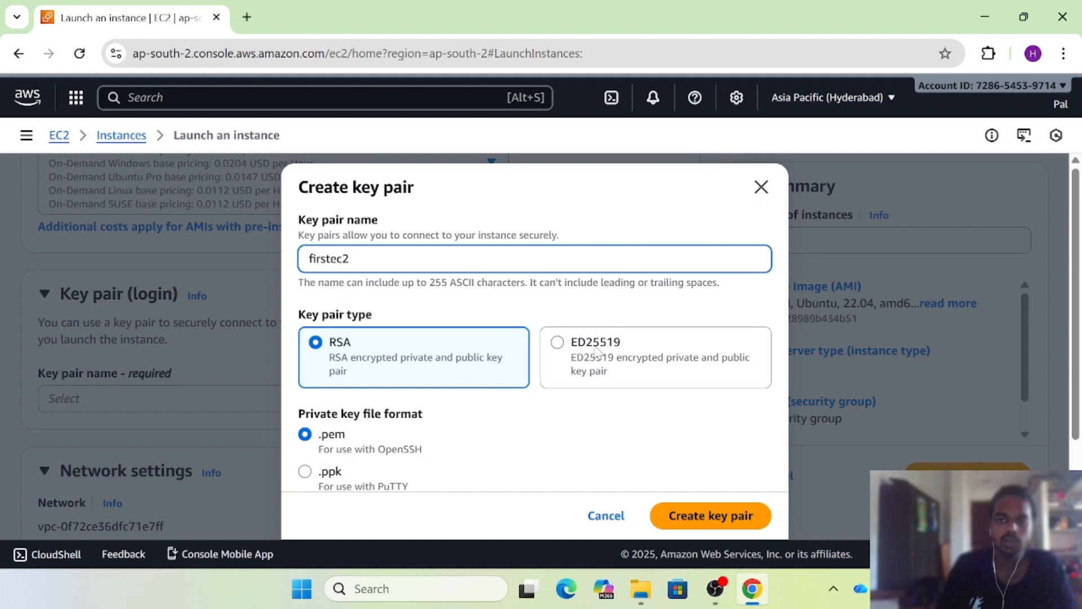
pyautogui.click(761, 186)
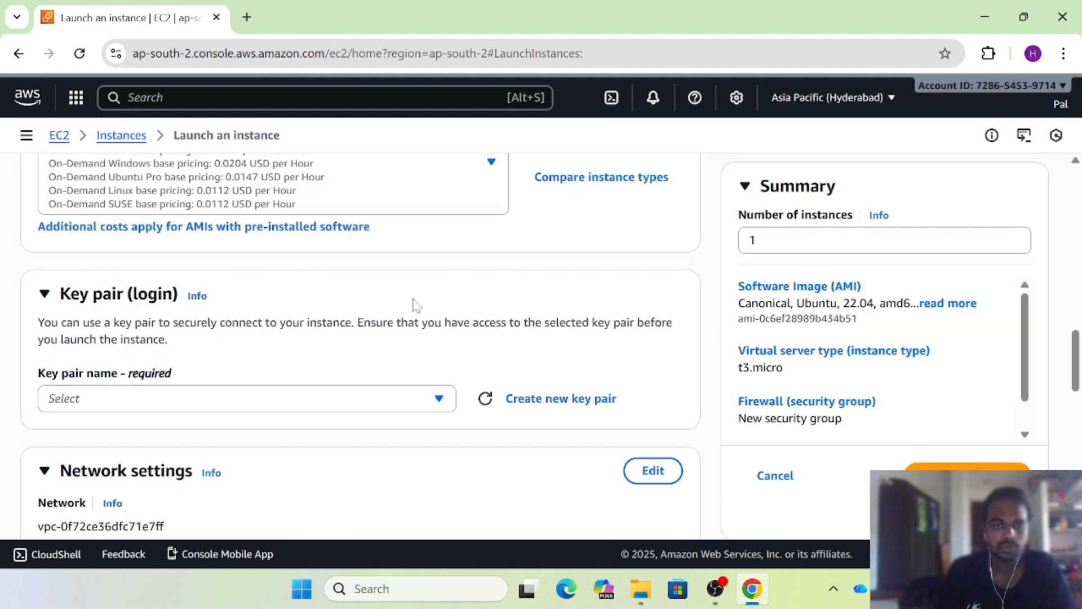
pyautogui.scroll(-2, 417, 308)
pyautogui.click(366, 316)
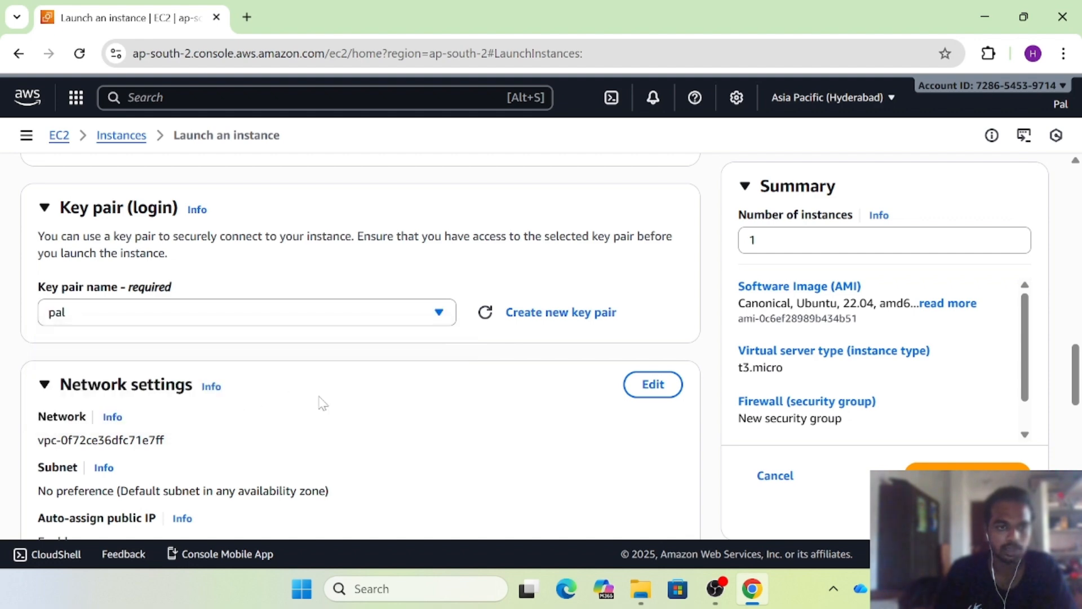
# In Network settings, keep SSH from anywhere and also allow HTTPS and HTTP from the internet
pyautogui.scroll(-1, 322, 403)
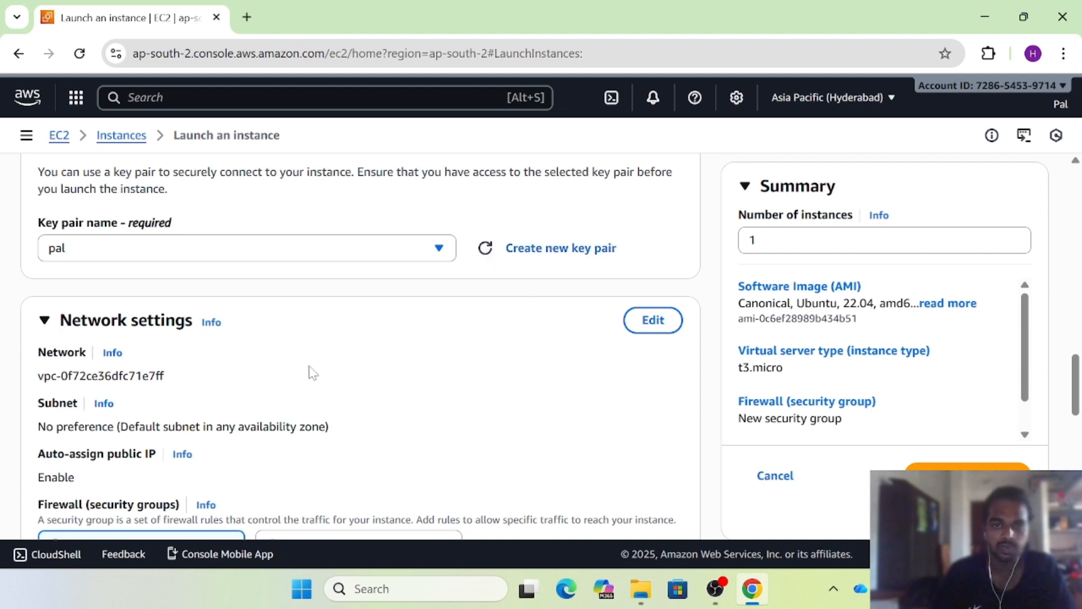
pyautogui.scroll(-2, 312, 373)
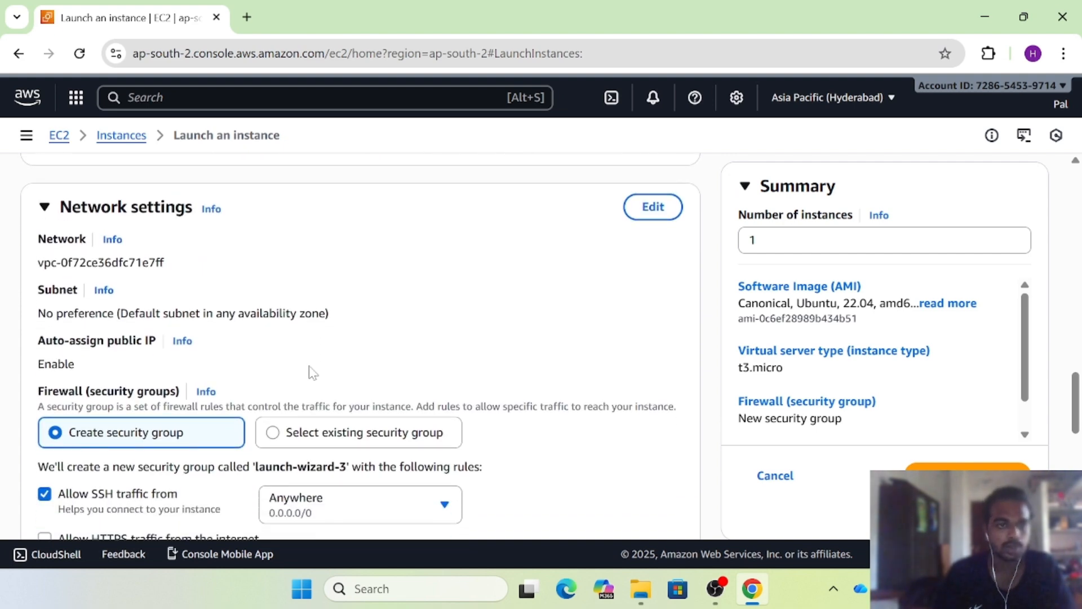
pyautogui.scroll(-1, 312, 373)
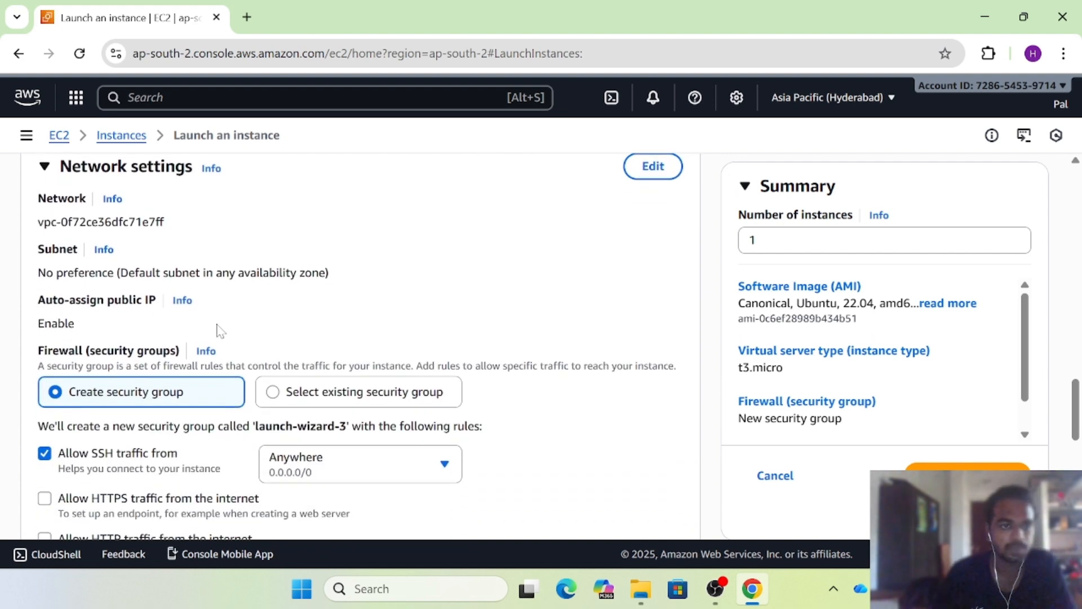
pyautogui.scroll(-1, 218, 330)
pyautogui.moveTo(167, 200); pyautogui.dragTo(43, 200)
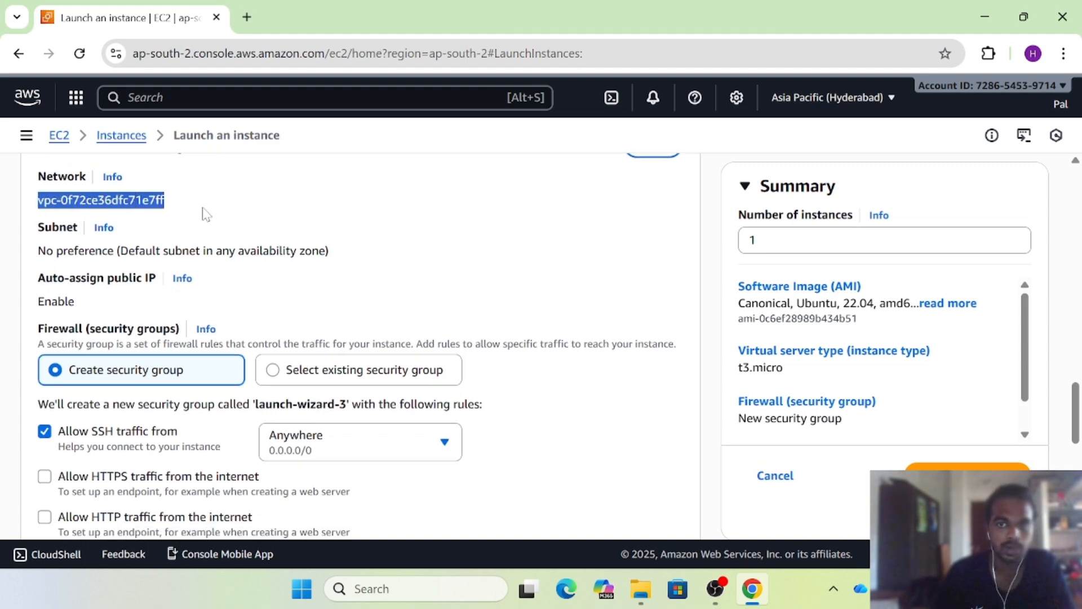
pyautogui.scroll(-1, 283, 259)
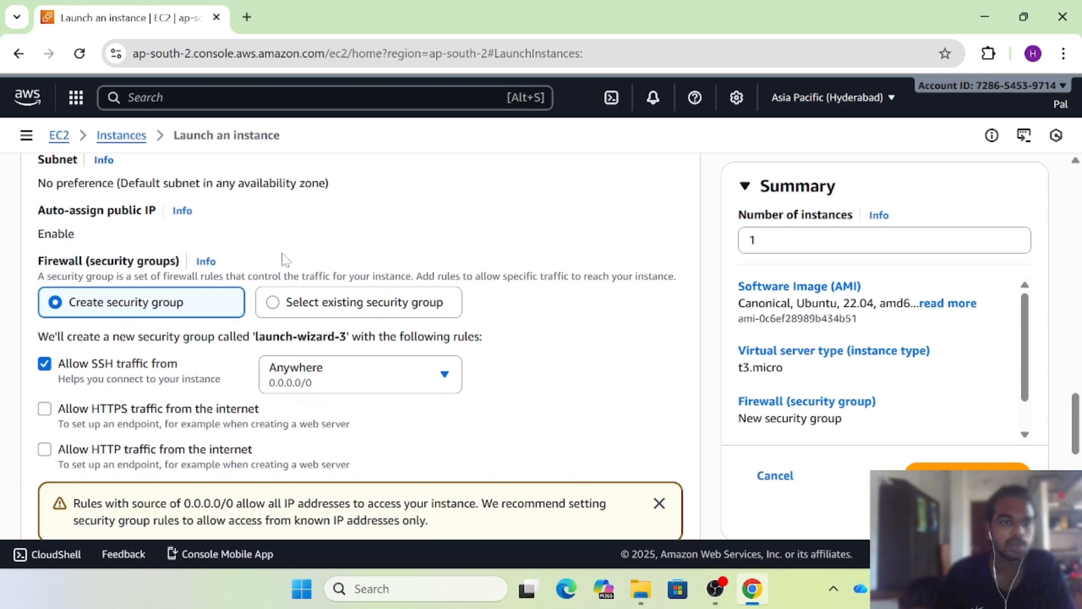
pyautogui.scroll(-1, 222, 309)
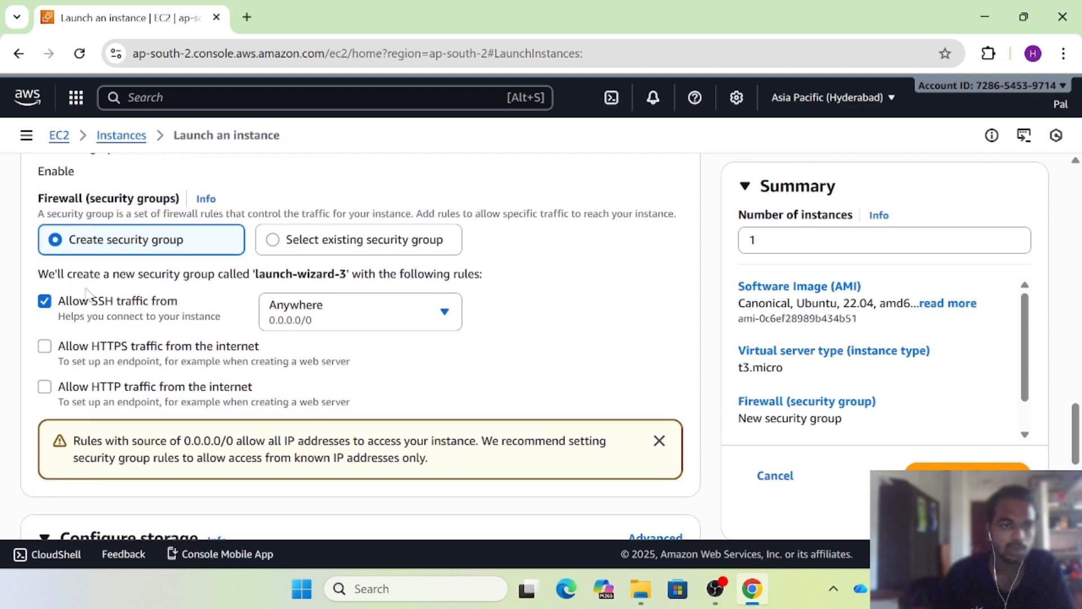
pyautogui.moveTo(92, 302); pyautogui.dragTo(113, 305)
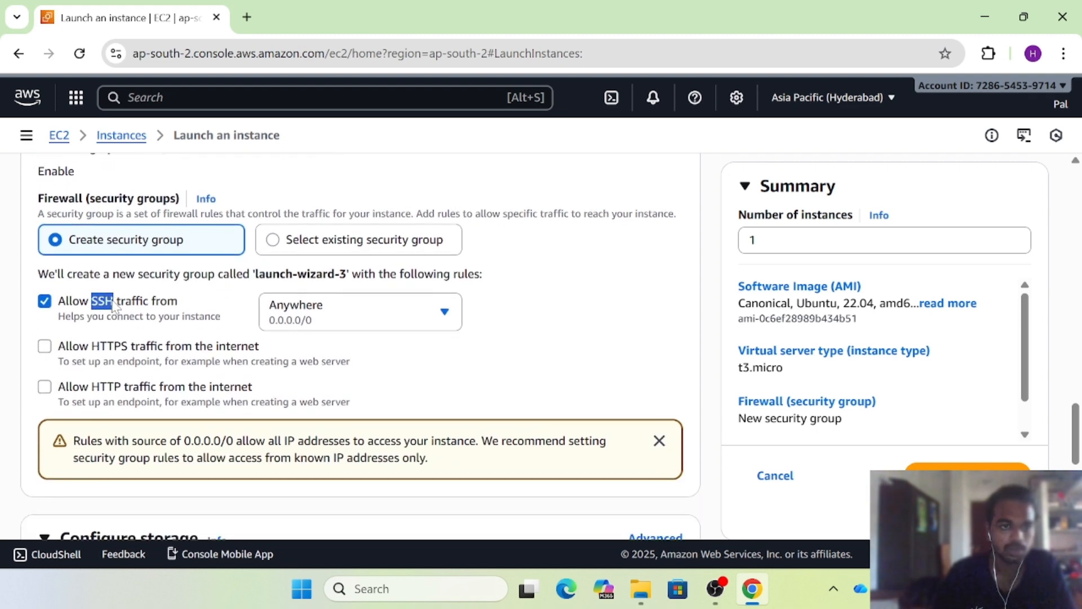
pyautogui.click(47, 303)
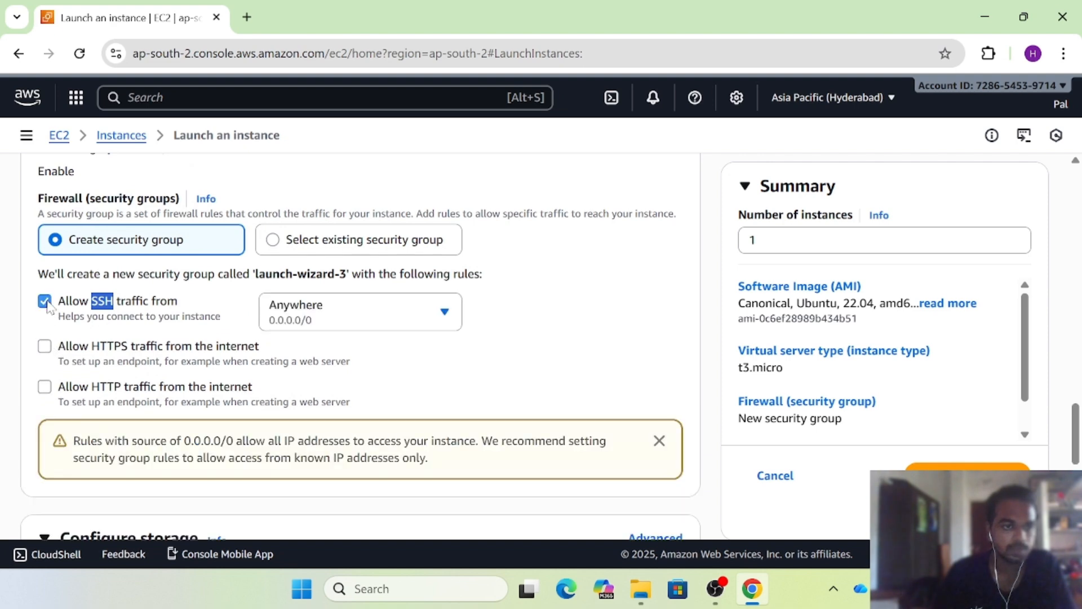
pyautogui.click(46, 348)
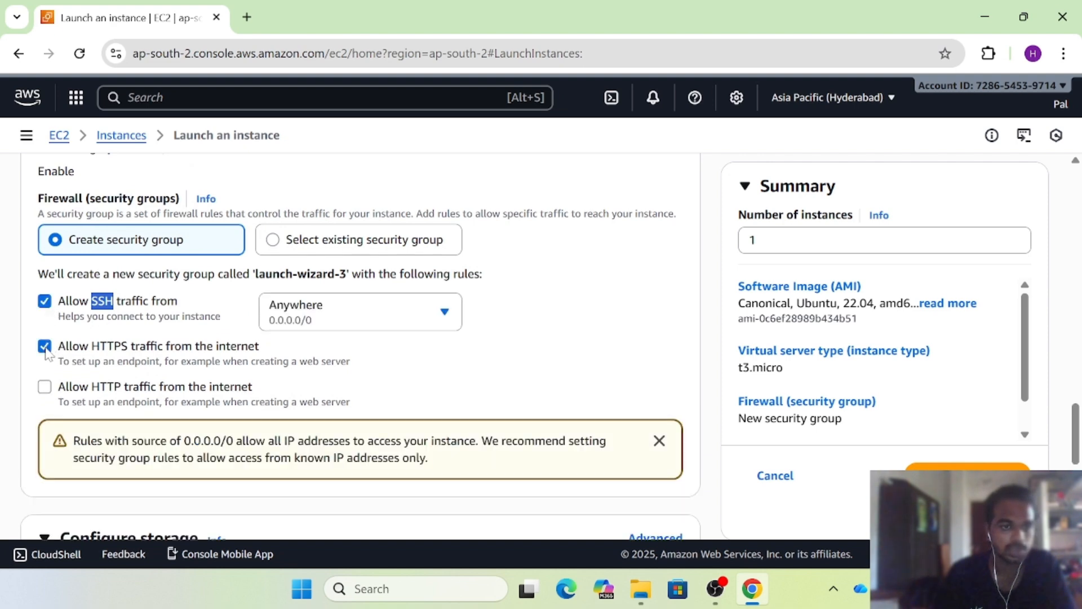
pyautogui.click(45, 389)
pyautogui.scroll(-4, 230, 407)
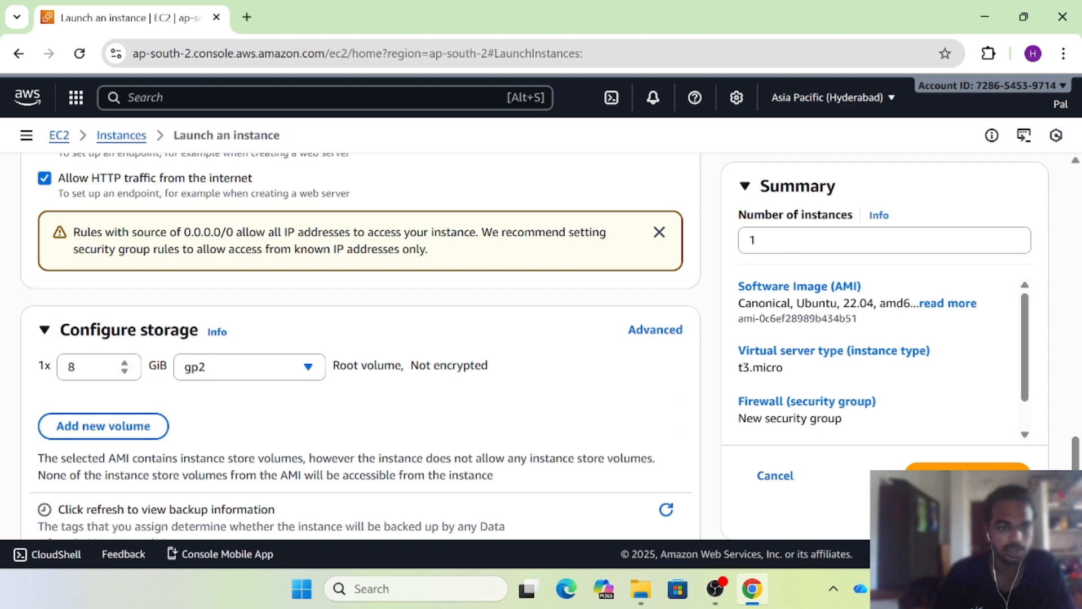
pyautogui.scroll(-3, 218, 411)
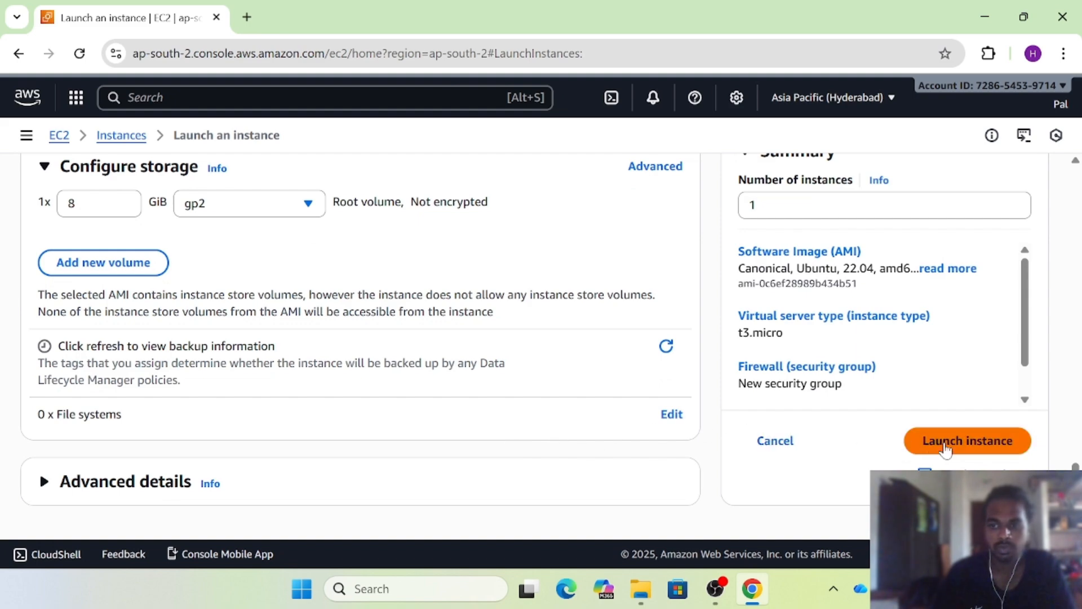
pyautogui.scroll(15, 416, 386)
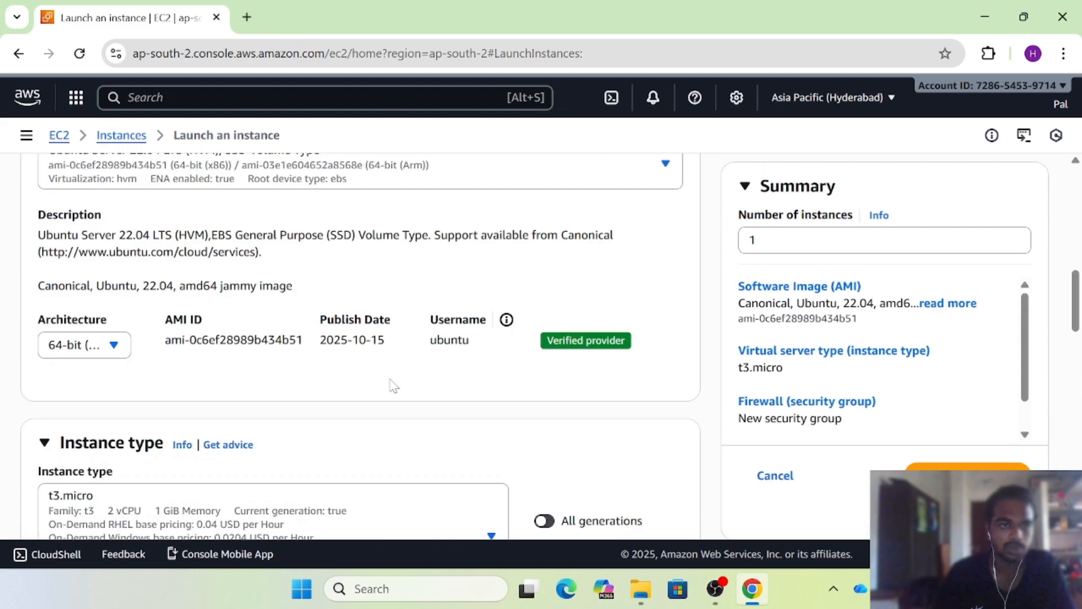
pyautogui.scroll(-2, 416, 386)
pyautogui.scroll(-1, 361, 376)
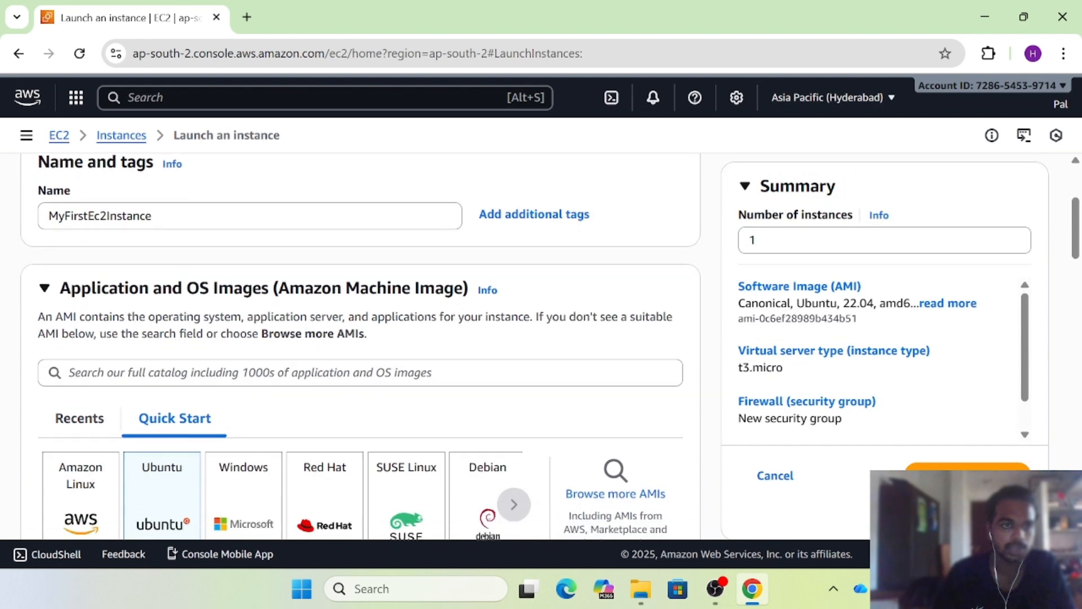
pyautogui.scroll(-1, 361, 344)
pyautogui.moveTo(155, 211); pyautogui.dragTo(47, 211)
pyautogui.scroll(-4, 210, 255)
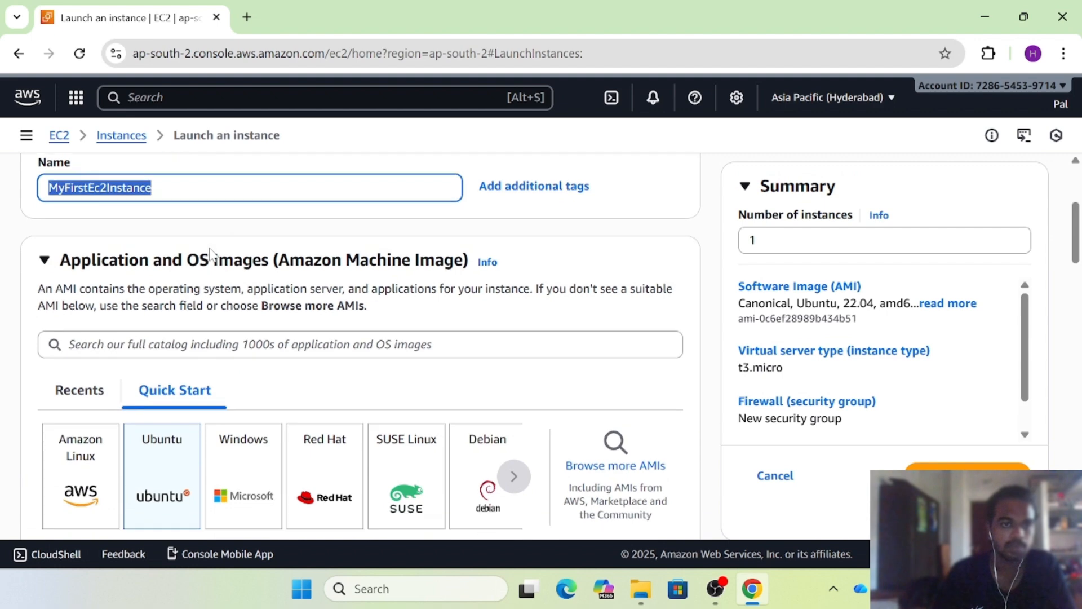
pyautogui.scroll(-2, 210, 255)
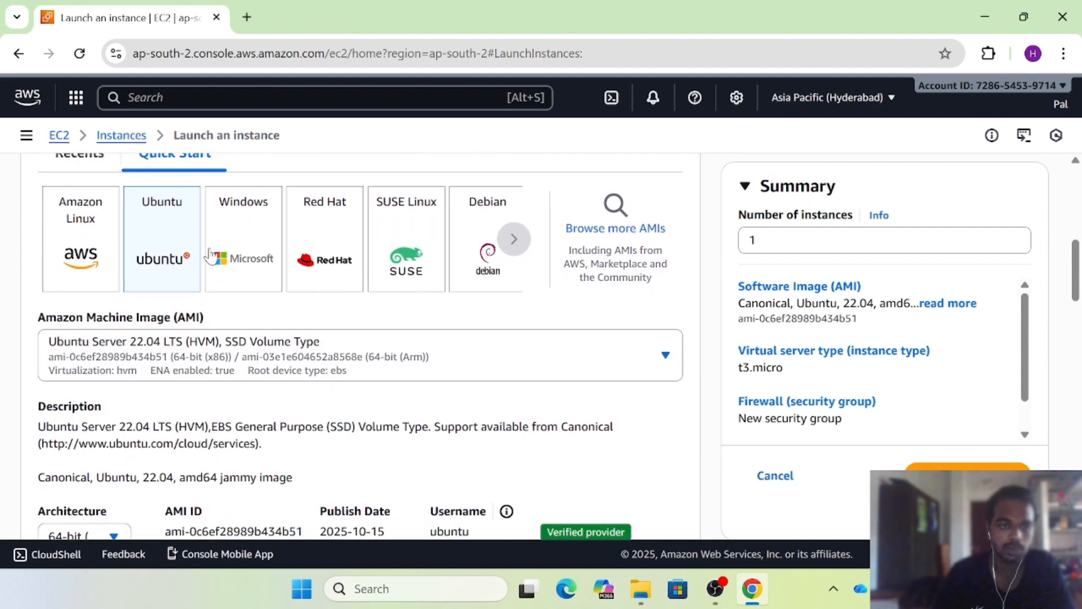
pyautogui.scroll(-1, 210, 255)
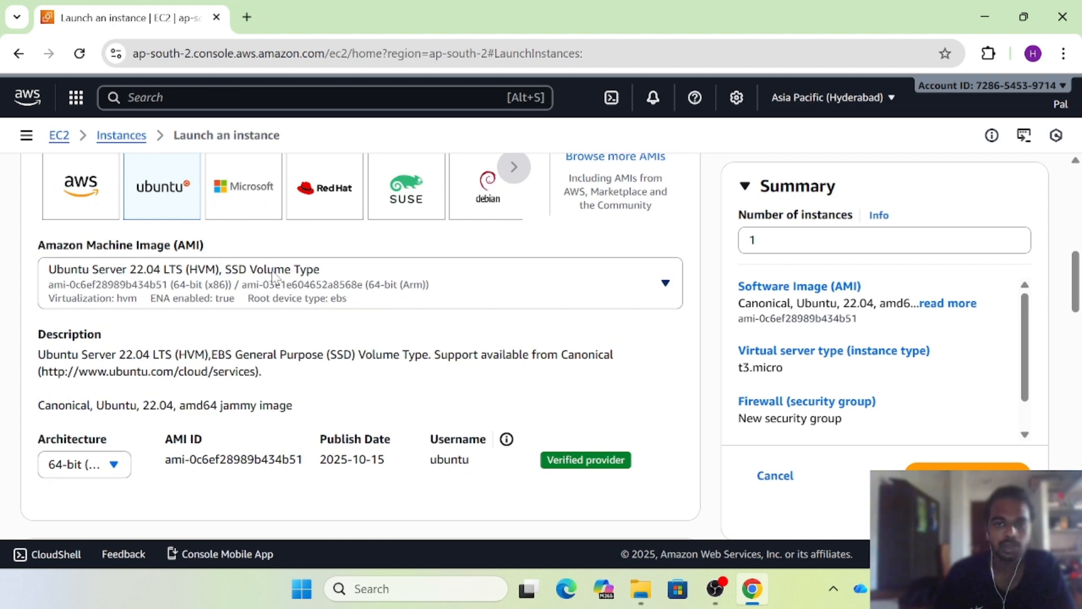
pyautogui.scroll(-1, 301, 277)
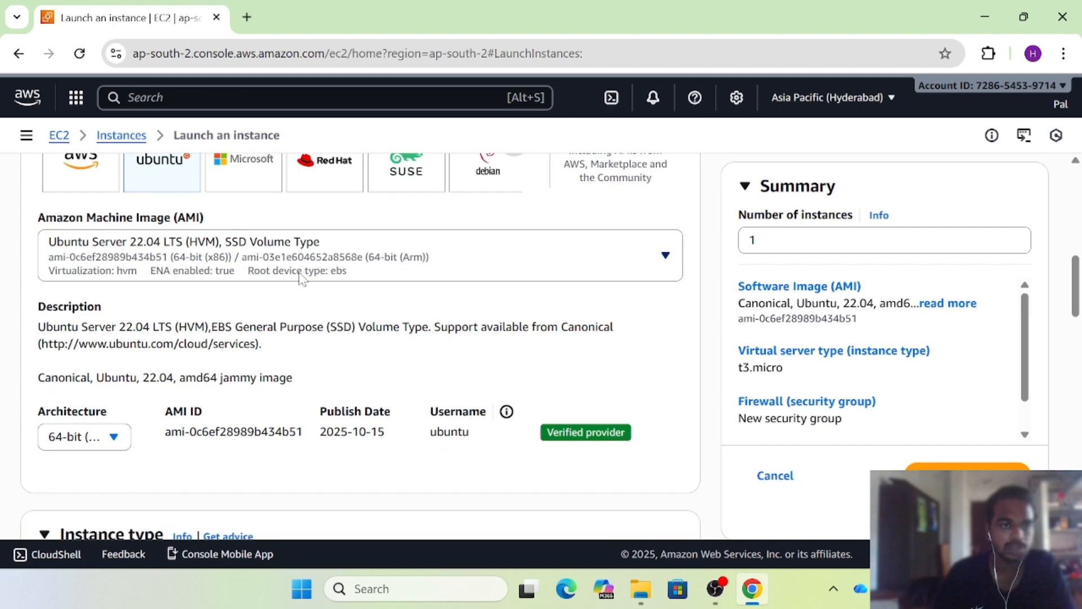
pyautogui.scroll(-1, 300, 277)
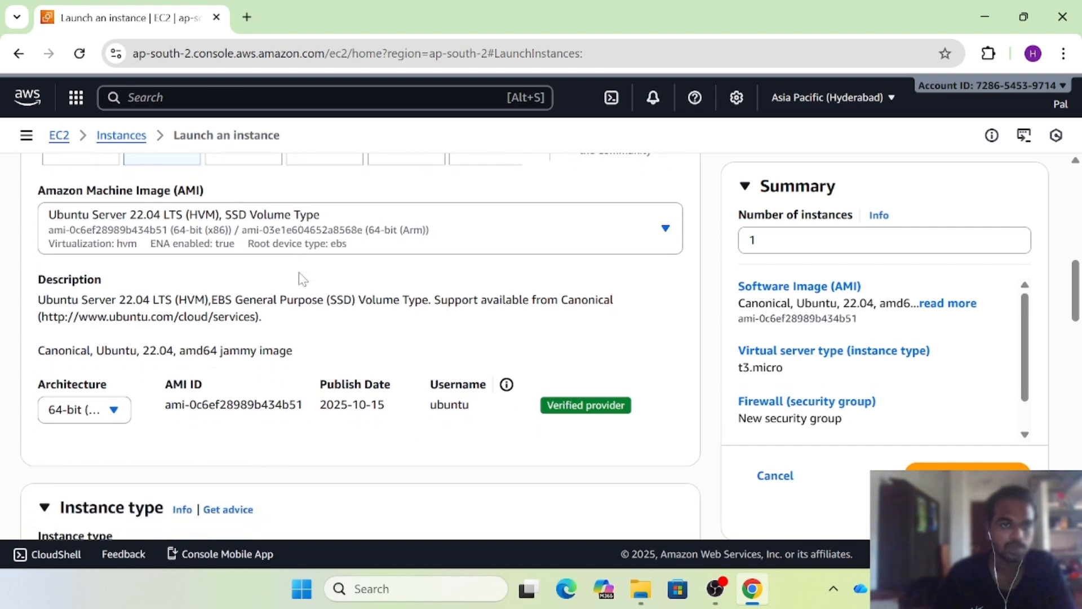
pyautogui.scroll(-1, 302, 278)
pyautogui.scroll(-4, 303, 278)
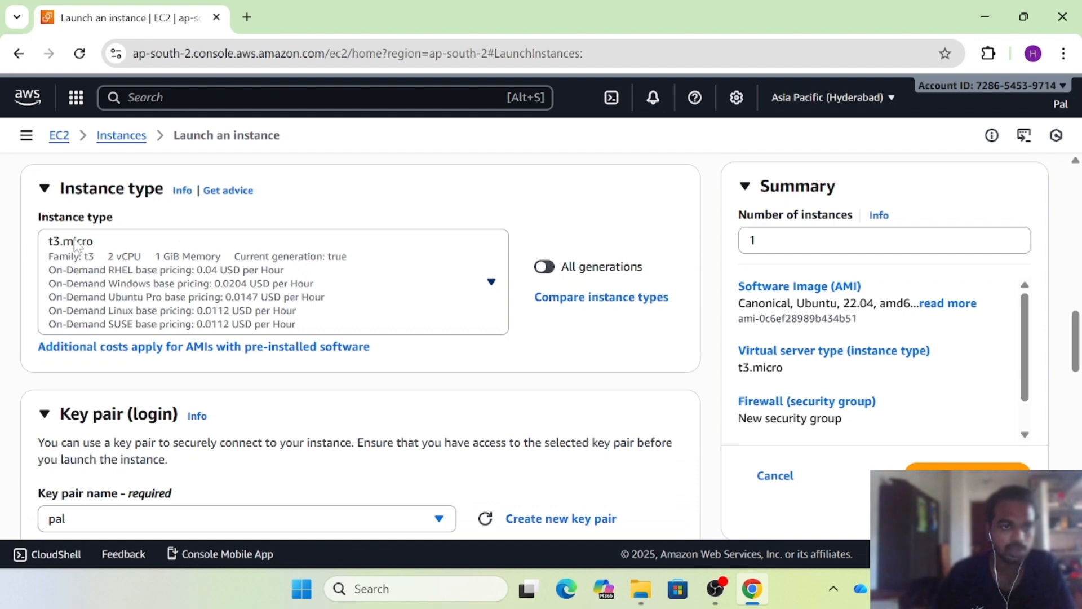
pyautogui.scroll(-3, 249, 301)
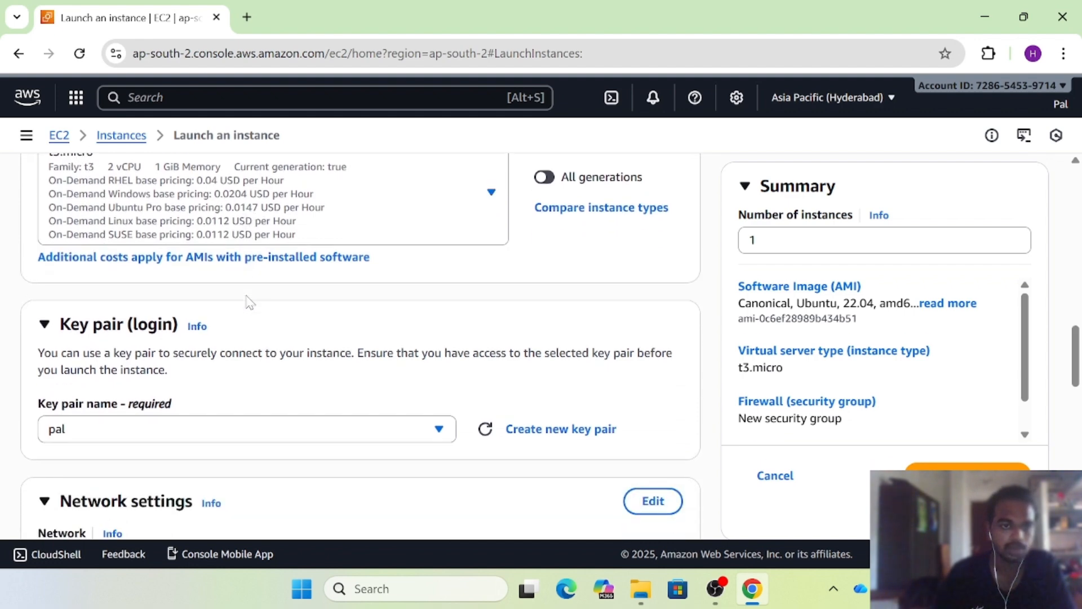
pyautogui.scroll(-1, 248, 301)
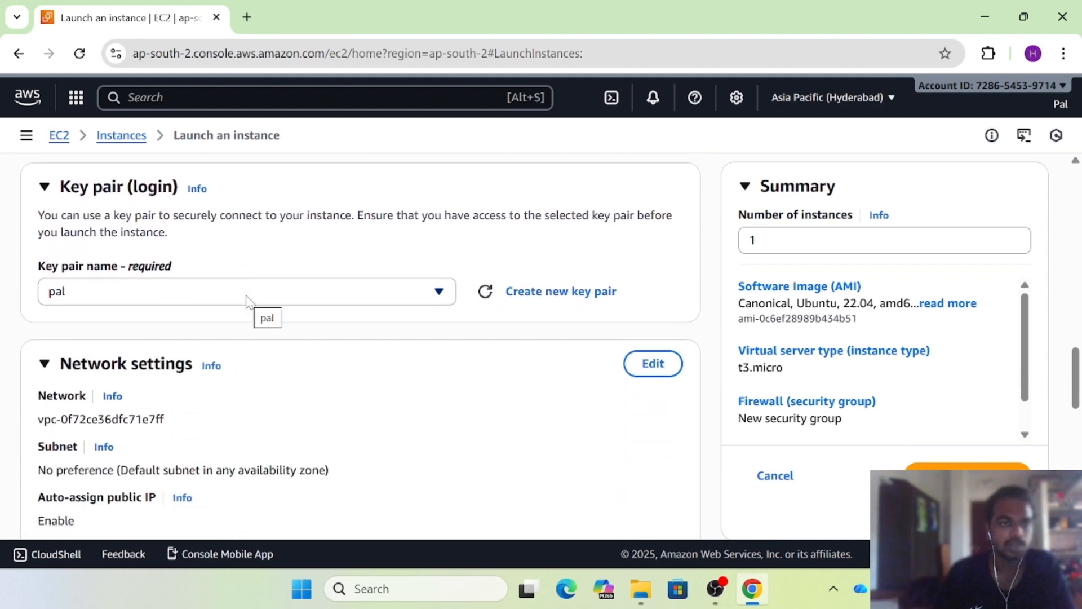
pyautogui.scroll(-1, 248, 301)
pyautogui.scroll(-2, 248, 302)
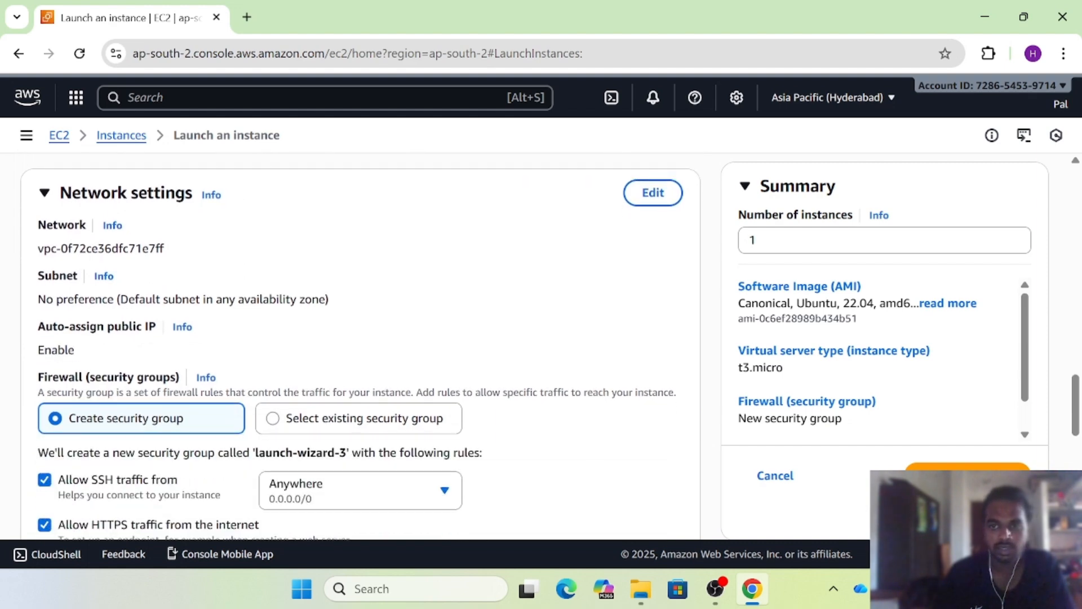
pyautogui.scroll(-9, 248, 301)
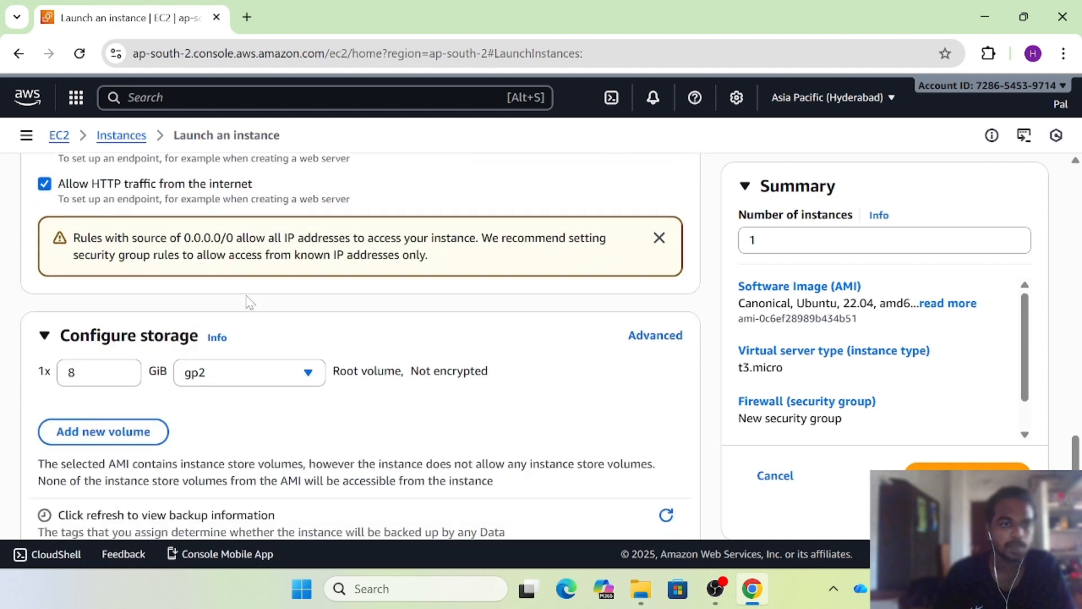
pyautogui.scroll(-1, 249, 302)
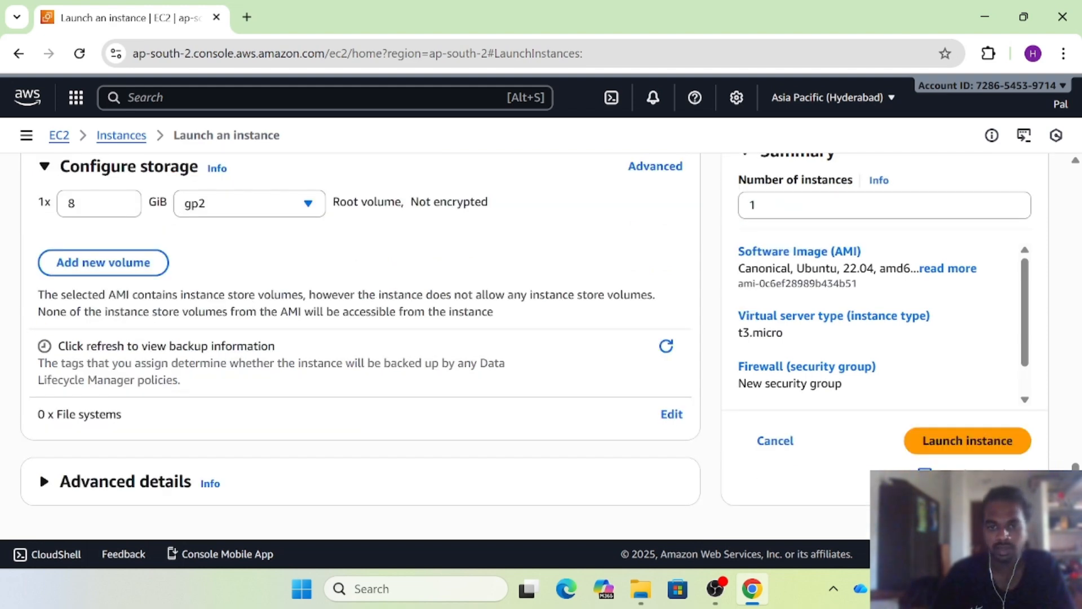
# Launch the instance and refresh the Instances list until MyFirstEc2Instance shows Running
pyautogui.click(950, 446)
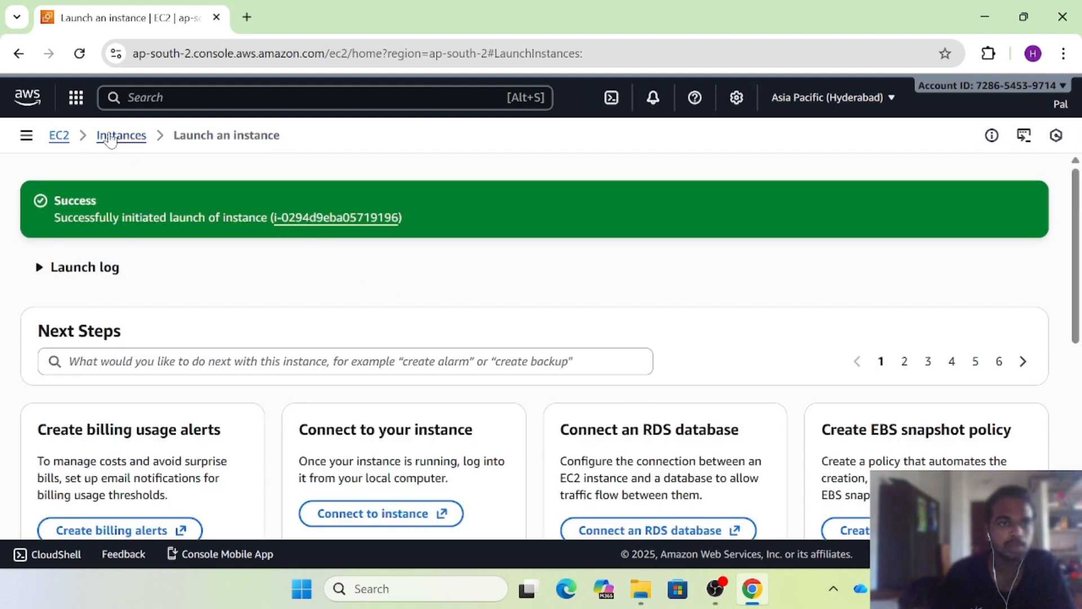
pyautogui.click(111, 140)
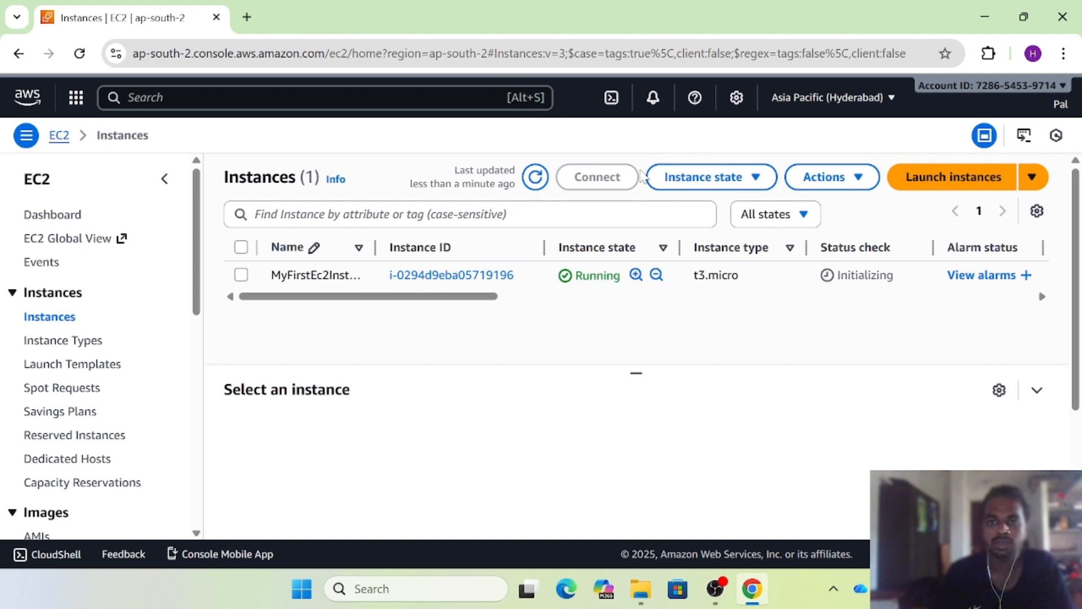
pyautogui.click(657, 178)
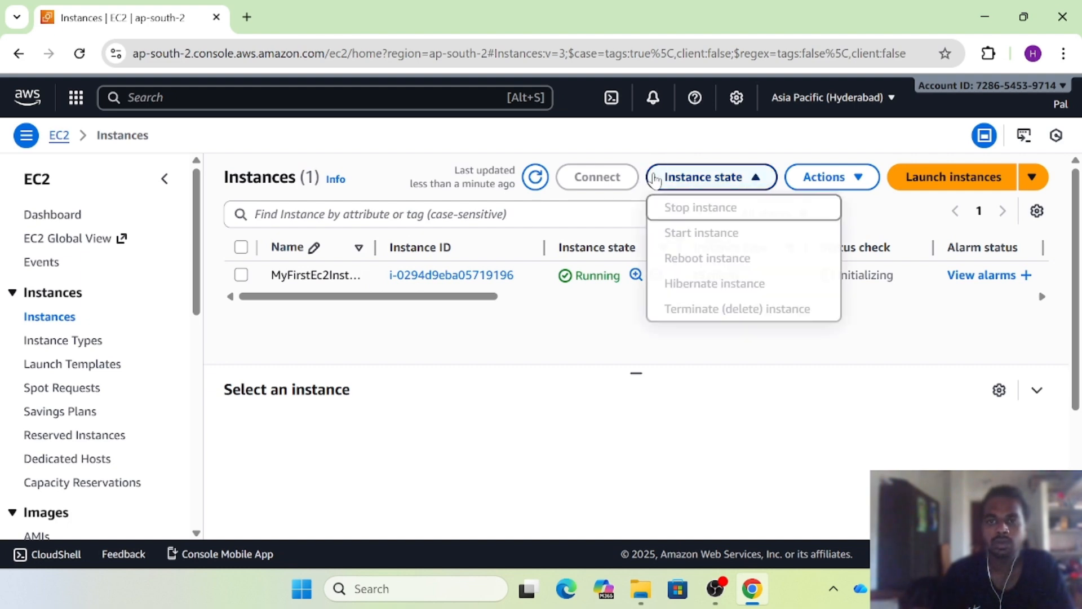
pyautogui.click(875, 370)
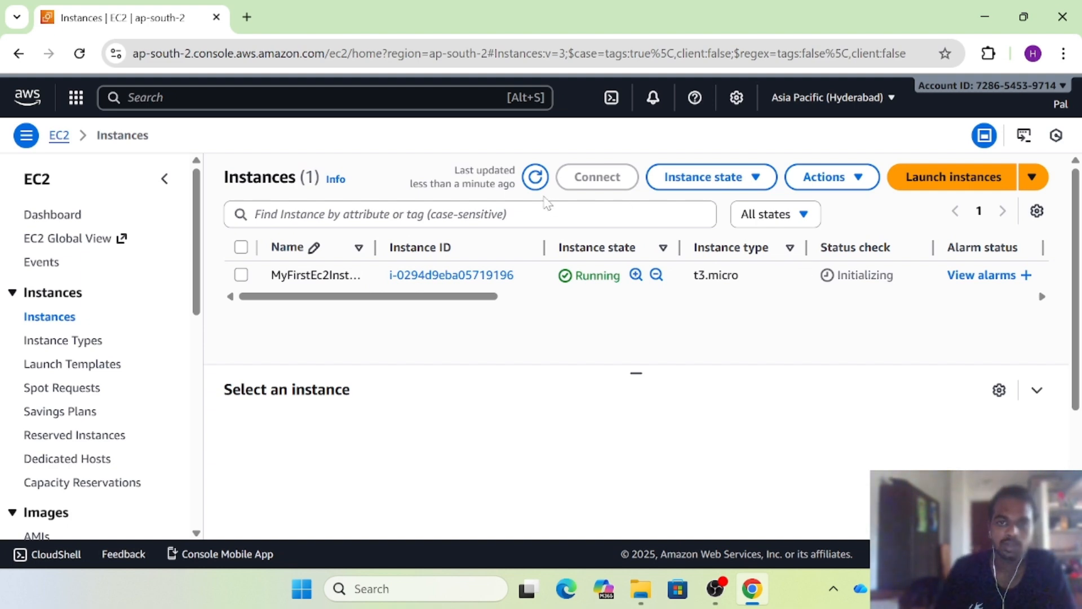
pyautogui.click(536, 177)
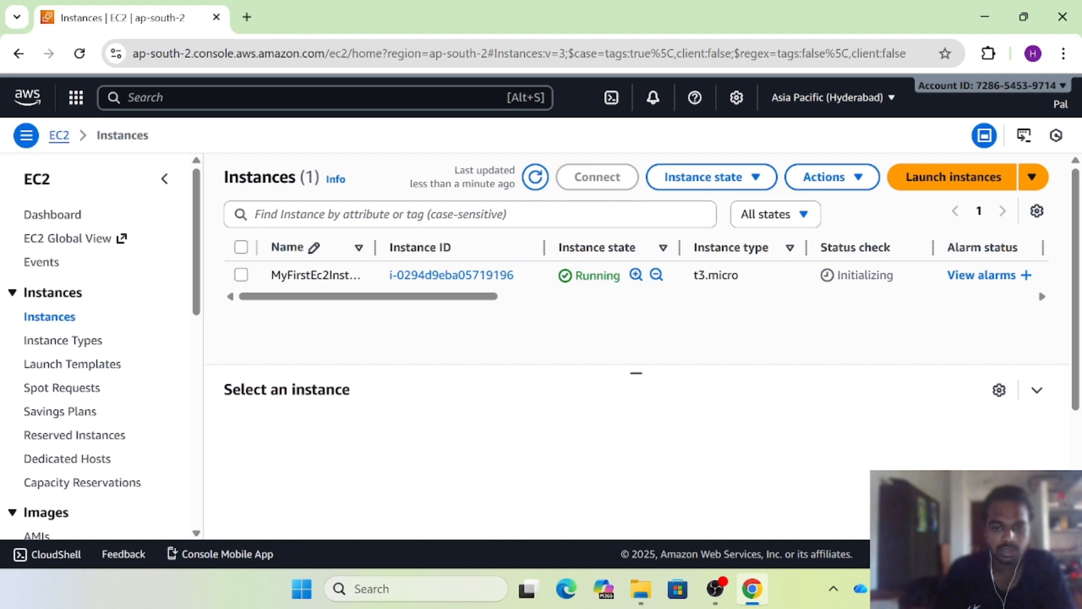
pyautogui.click(472, 588)
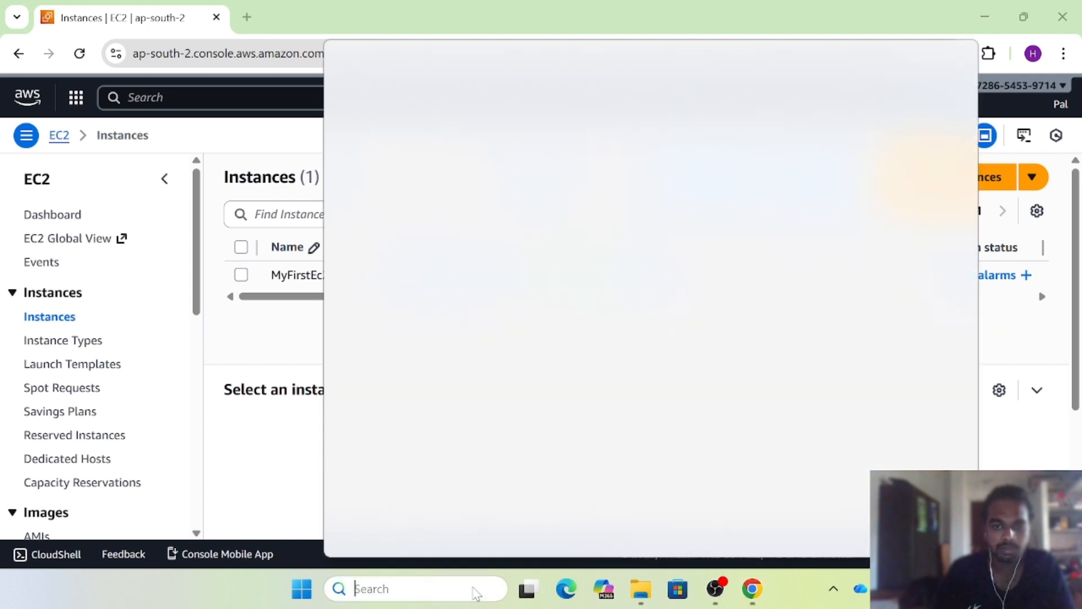
# Search Windows for 'putty' and start PuTTYgen from the results
pyautogui.click(247, 499)
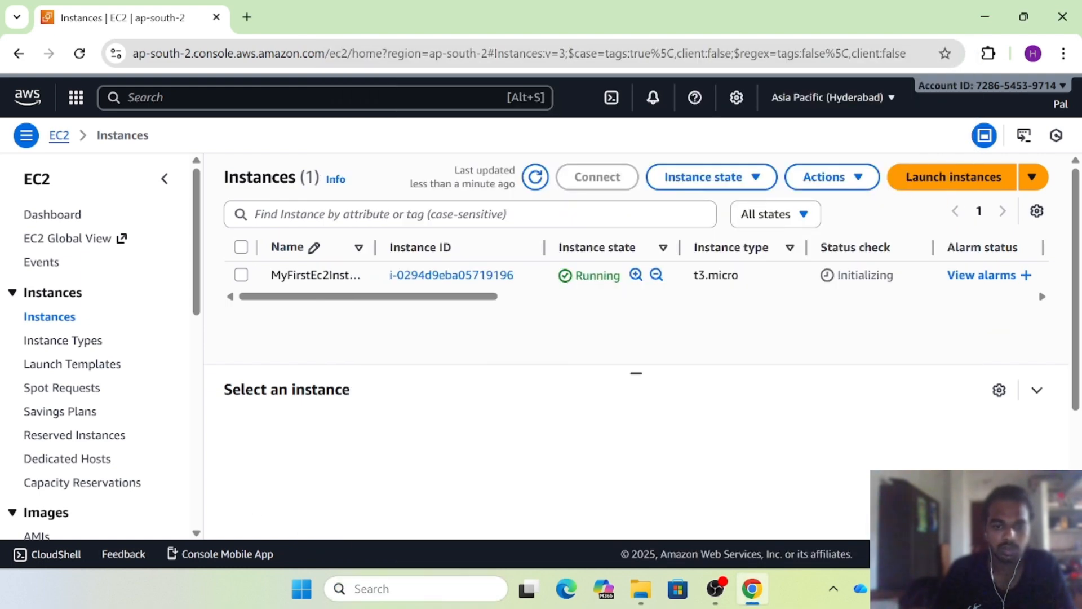
pyautogui.click(403, 590)
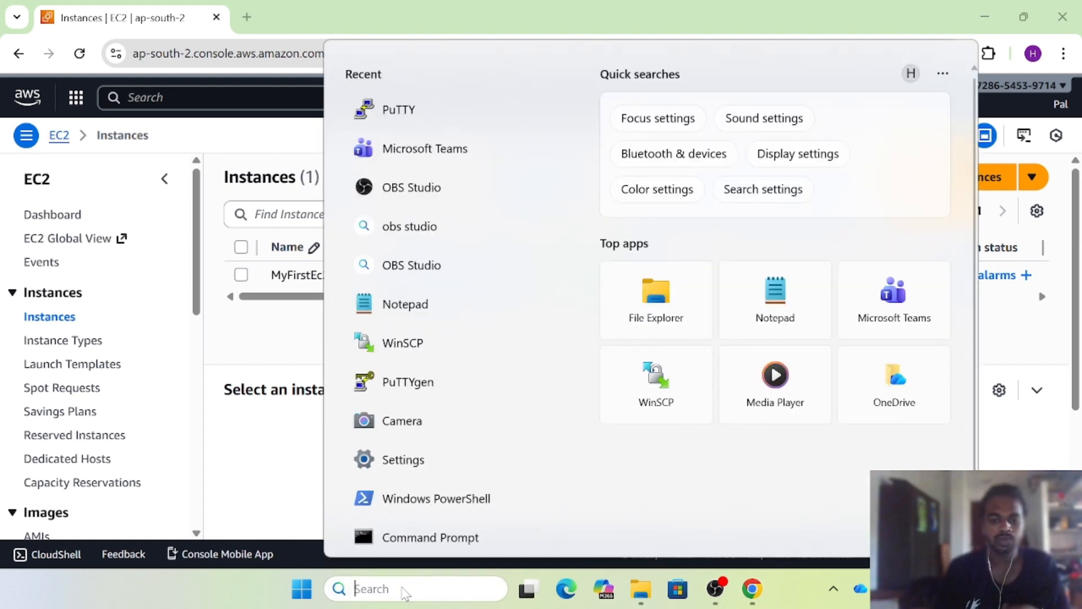
pyautogui.write('p')
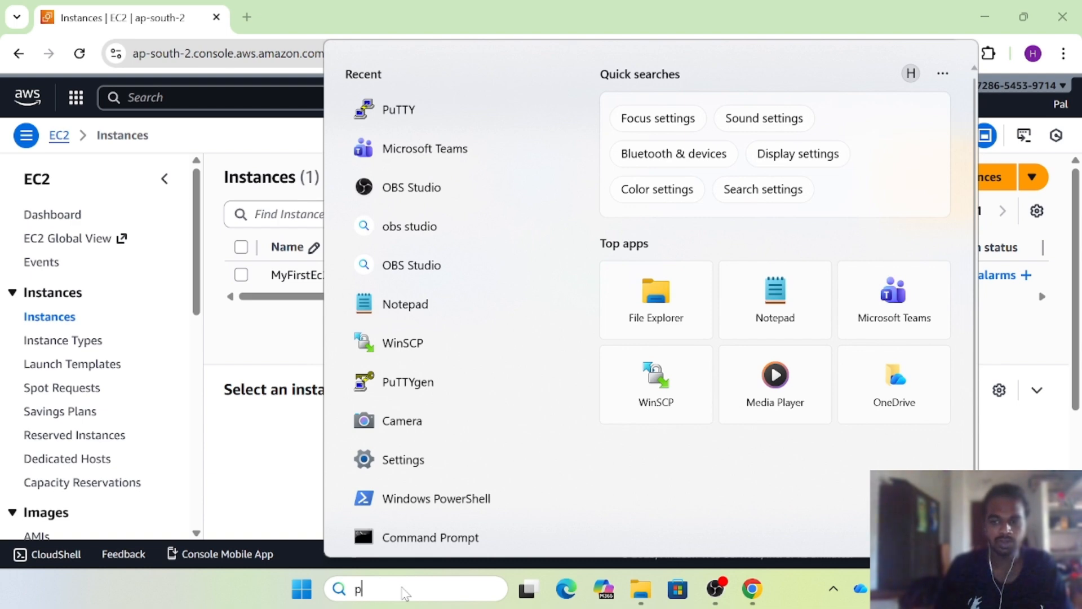
pyautogui.write('u')
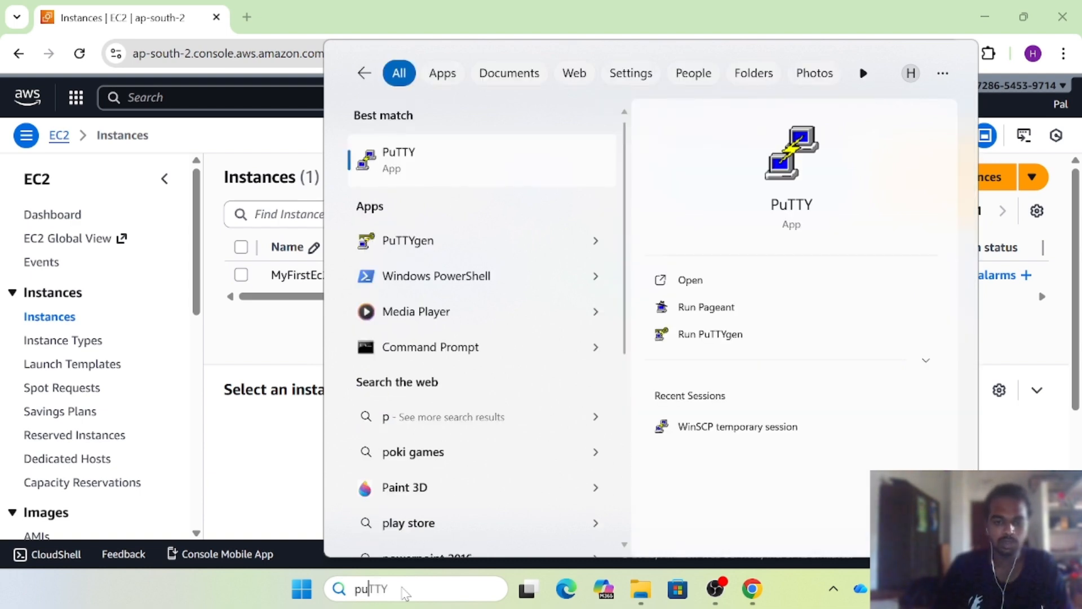
pyautogui.write('tty')
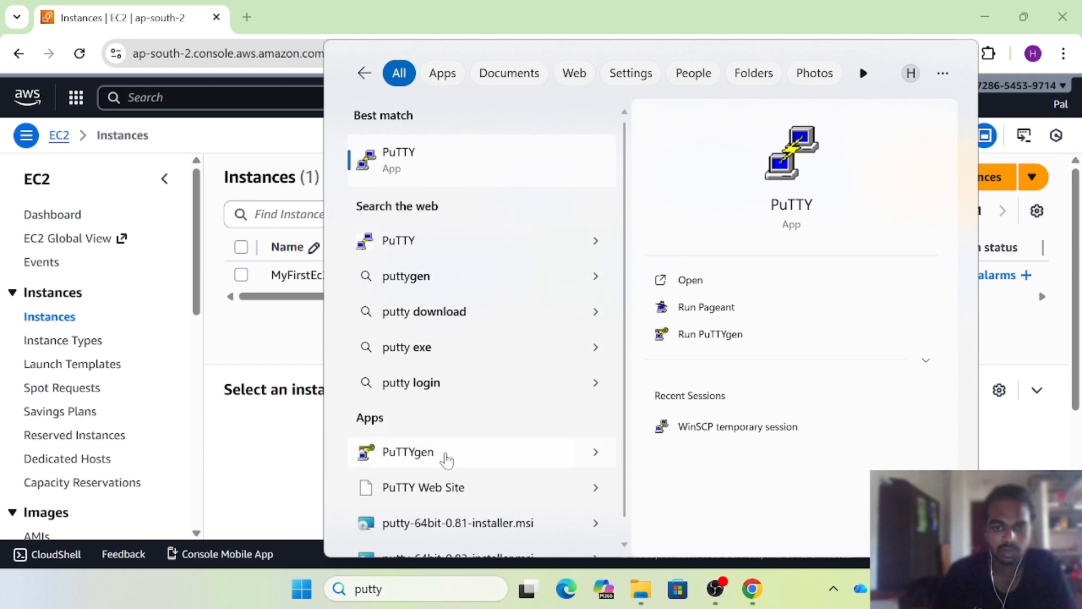
pyautogui.click(447, 460)
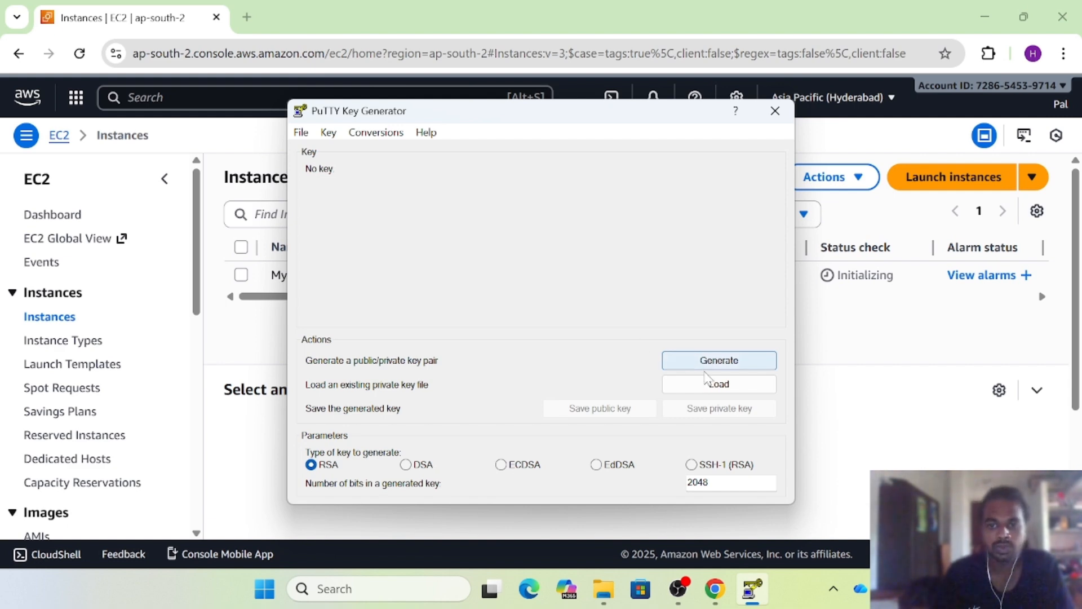
# Load pal.pem into PuTTYgen via the All Files (*.*) filter, accept the notice, and close PuTTYgen
pyautogui.click(716, 389)
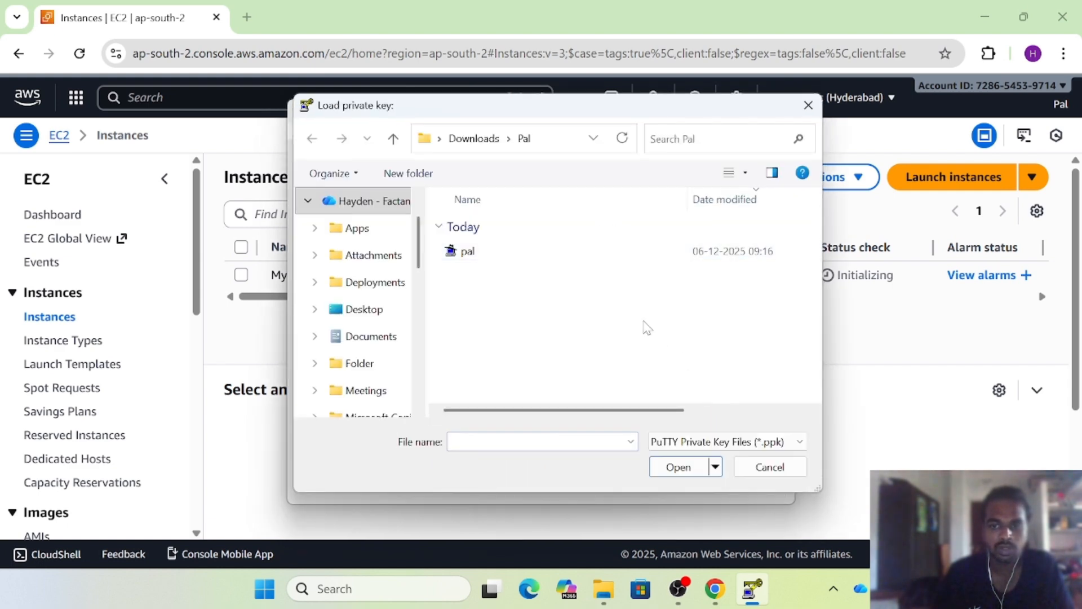
pyautogui.click(750, 443)
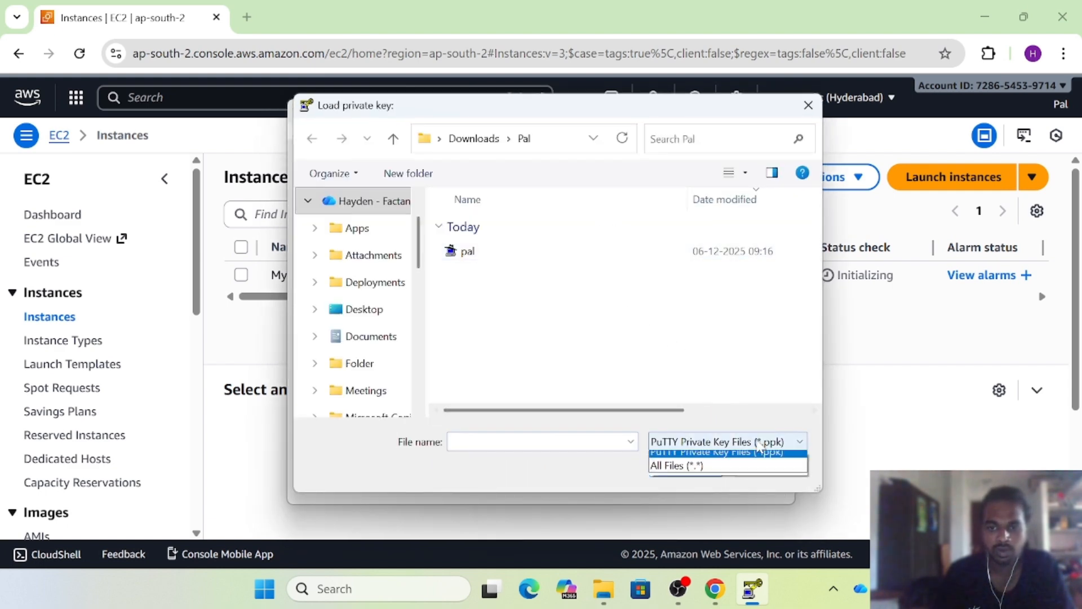
pyautogui.click(699, 474)
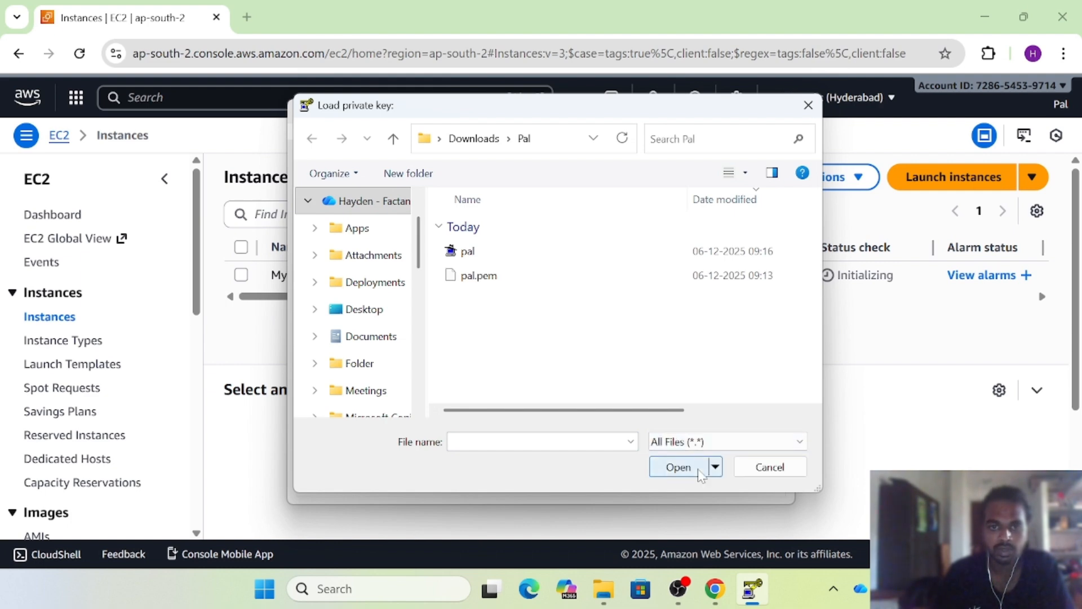
pyautogui.click(483, 276)
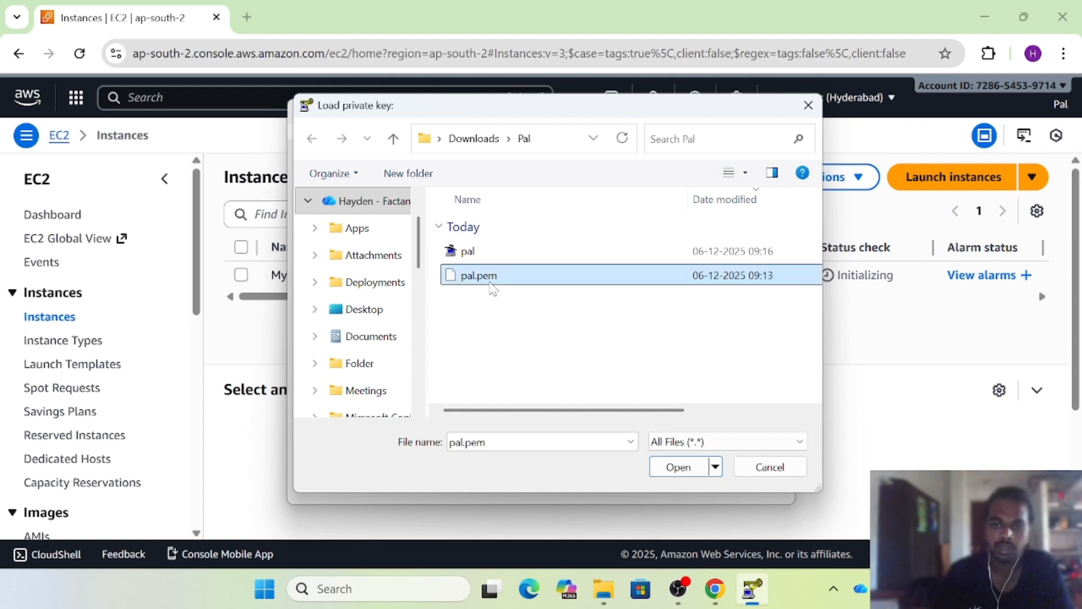
pyautogui.click(682, 468)
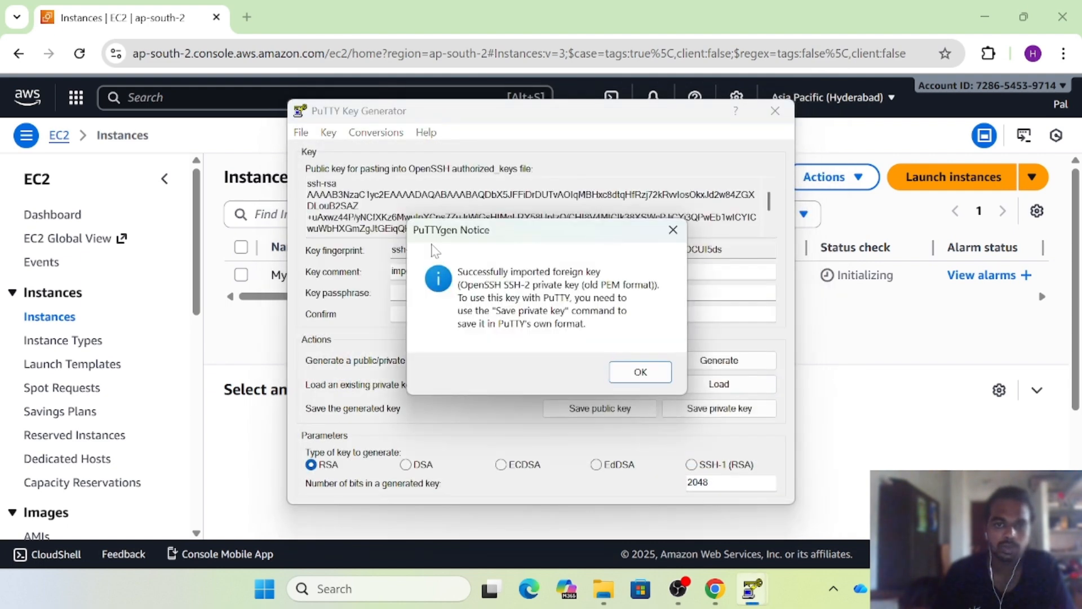
pyautogui.click(627, 372)
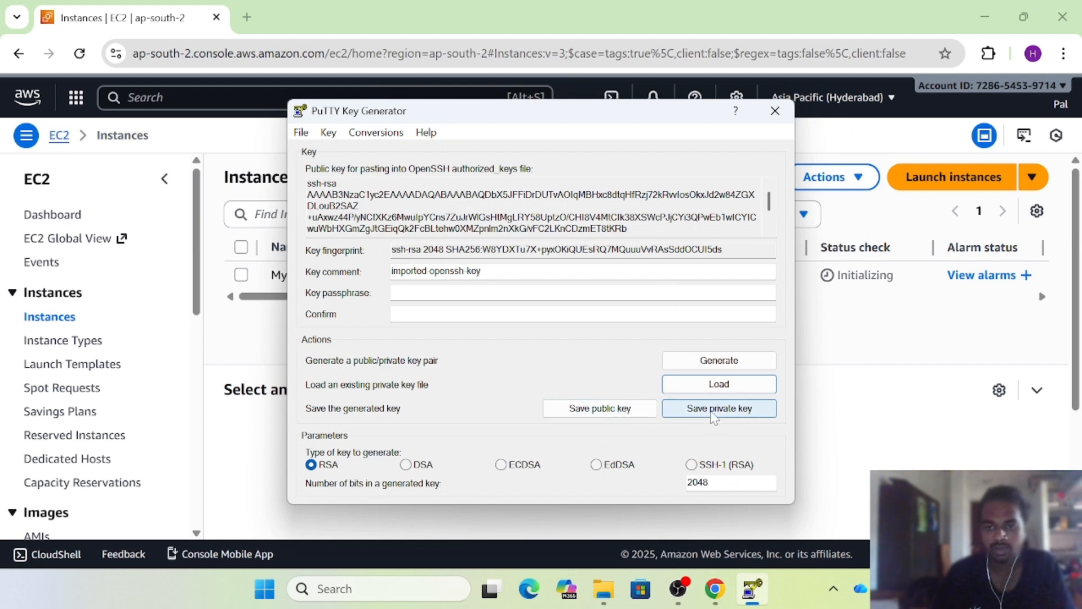
pyautogui.click(776, 113)
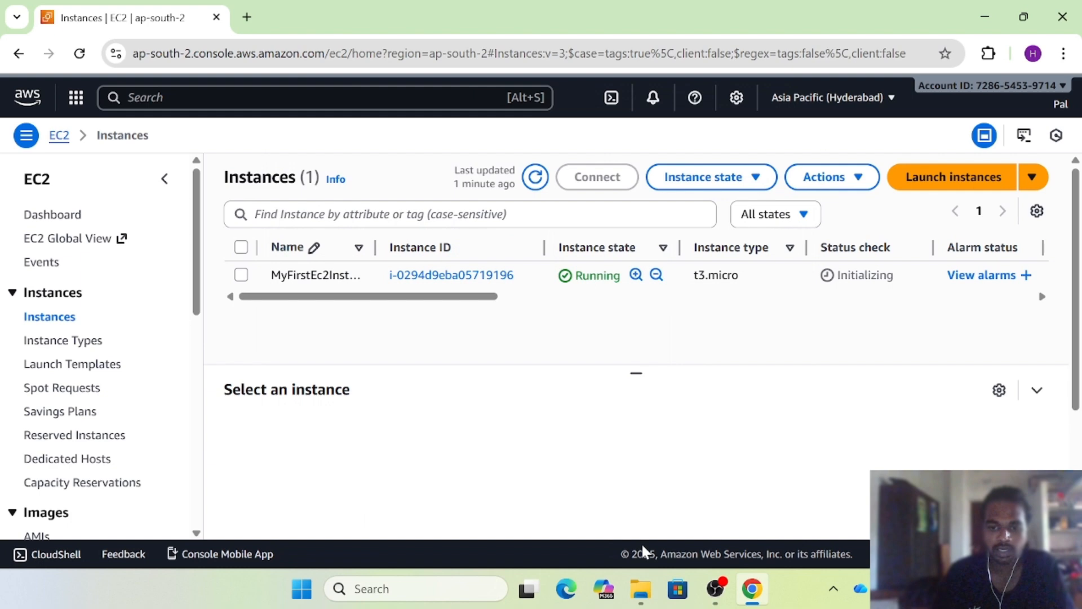
# Refresh the Instances list and select MyFirstEc2Instance to check its availability zone ap-south-2a
pyautogui.moveTo(641, 592)
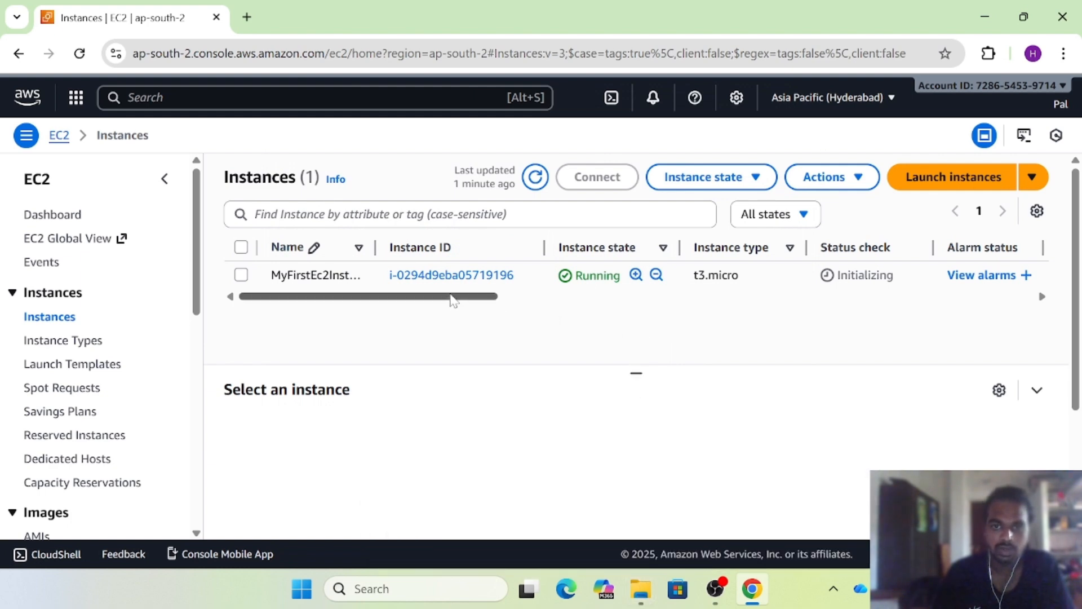
pyautogui.moveTo(452, 297); pyautogui.dragTo(574, 303)
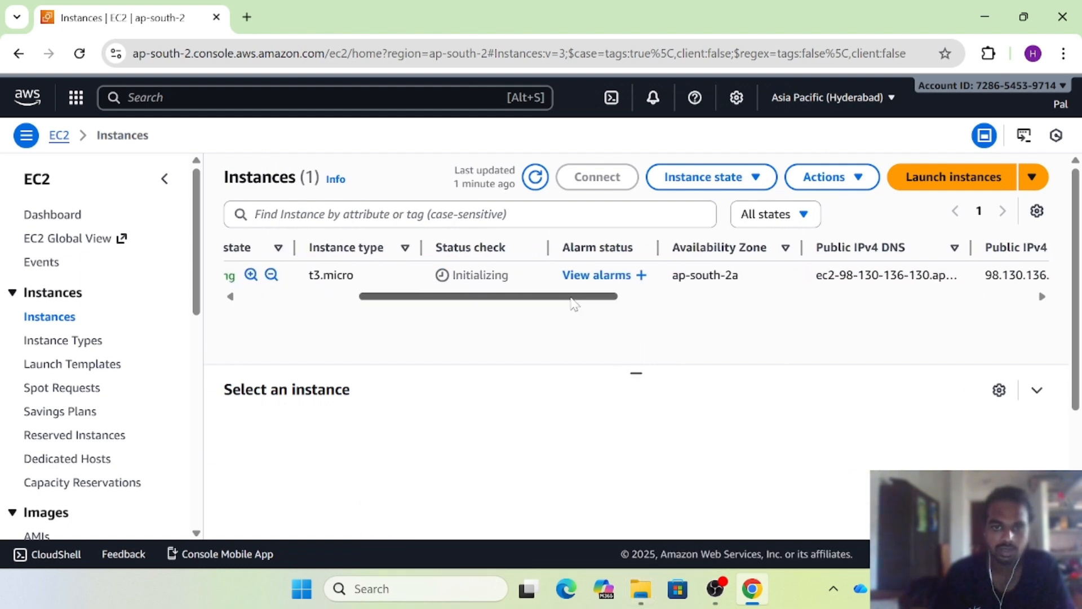
pyautogui.click(536, 177)
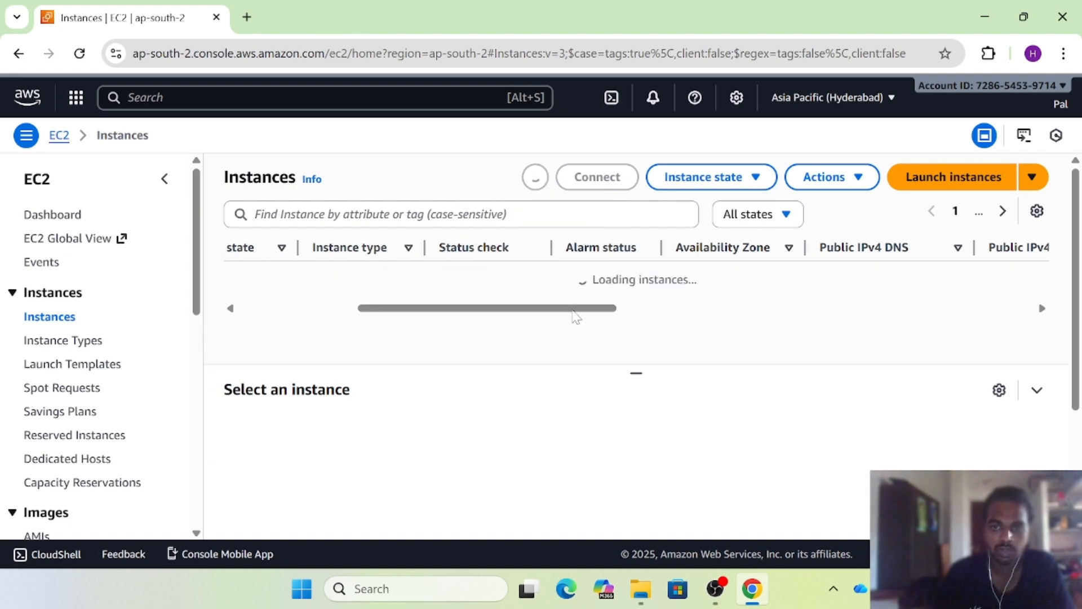
pyautogui.moveTo(567, 299); pyautogui.dragTo(625, 301)
pyautogui.moveTo(574, 279); pyautogui.dragTo(503, 279)
pyautogui.click(522, 286)
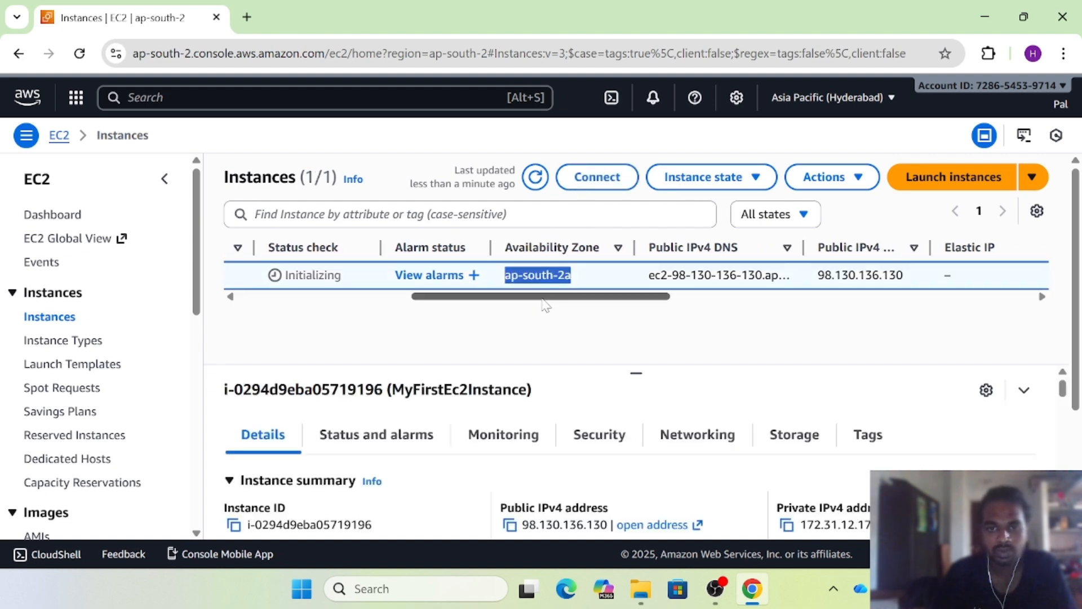
# Note public IPv4 98.130.136.130, refresh again, and open instance i-0294d9eba05719196's summary page
pyautogui.hscroll(4, 564, 285)
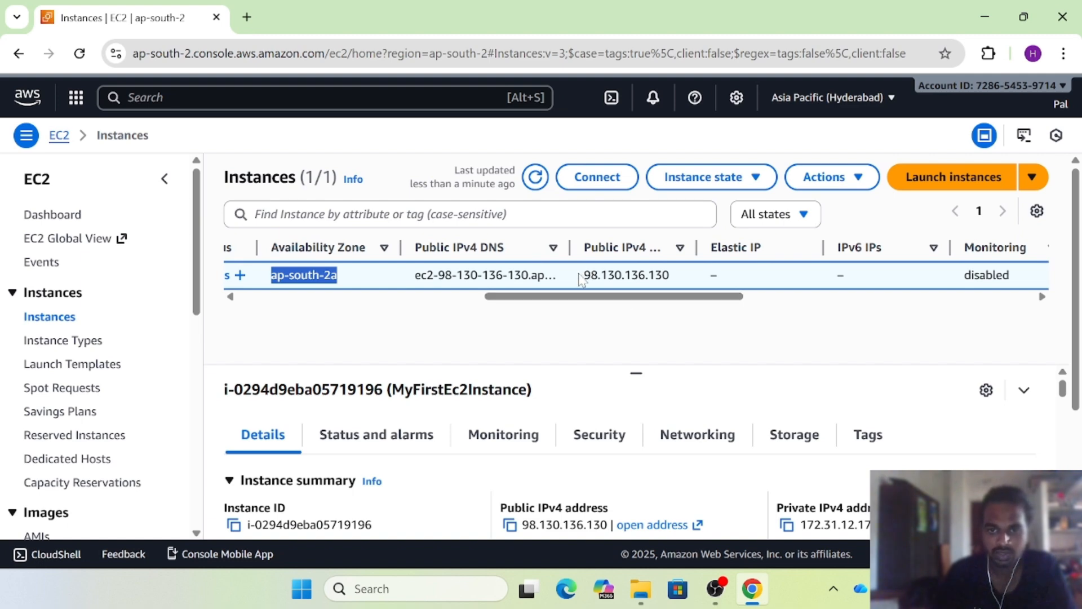
pyautogui.moveTo(581, 275); pyautogui.dragTo(471, 298)
pyautogui.moveTo(382, 300); pyautogui.dragTo(368, 300)
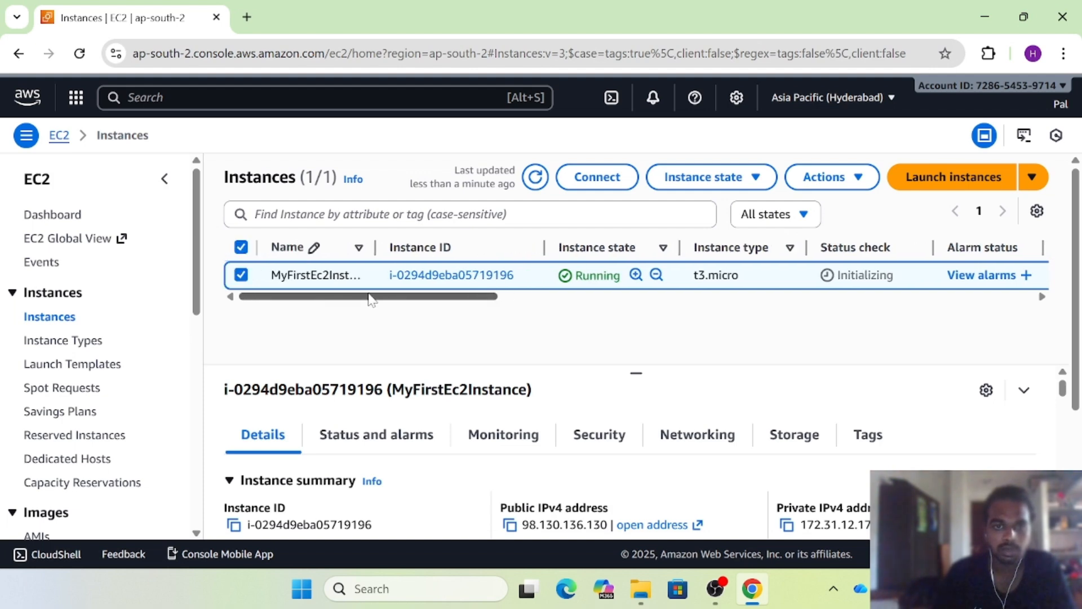
pyautogui.click(537, 179)
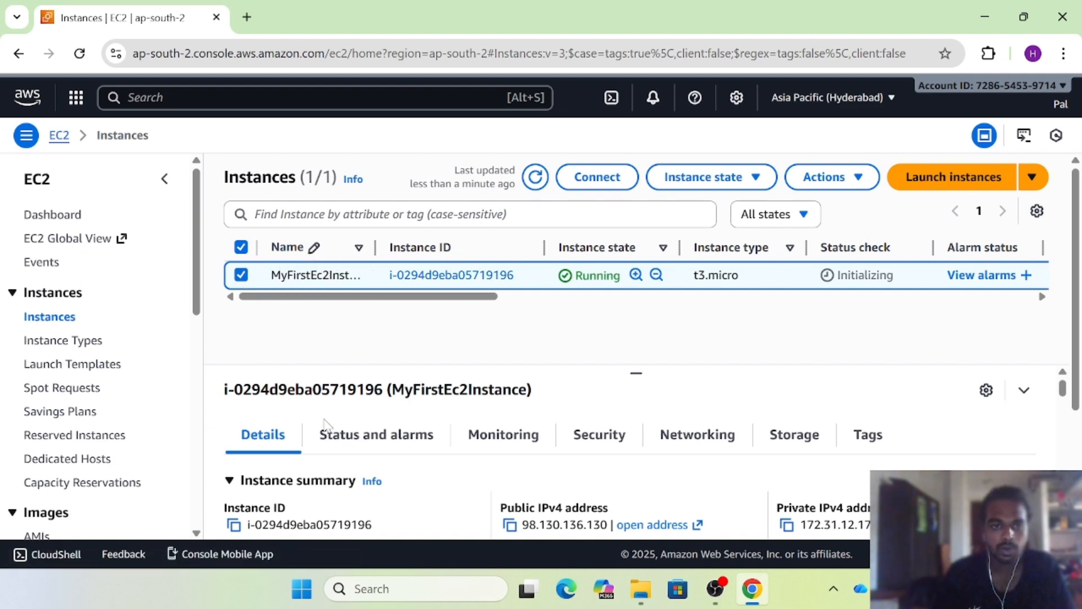
pyautogui.click(241, 275)
pyautogui.click(443, 276)
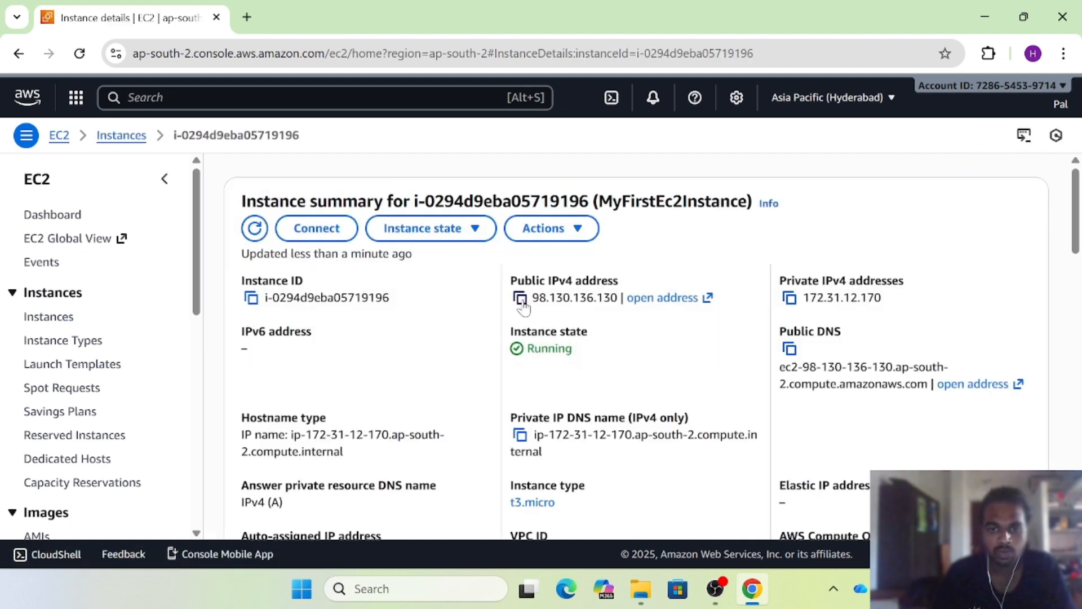
# Copy the public IPv4 address 98.130.136.130 from the Instance summary to the clipboard
pyautogui.click(520, 299)
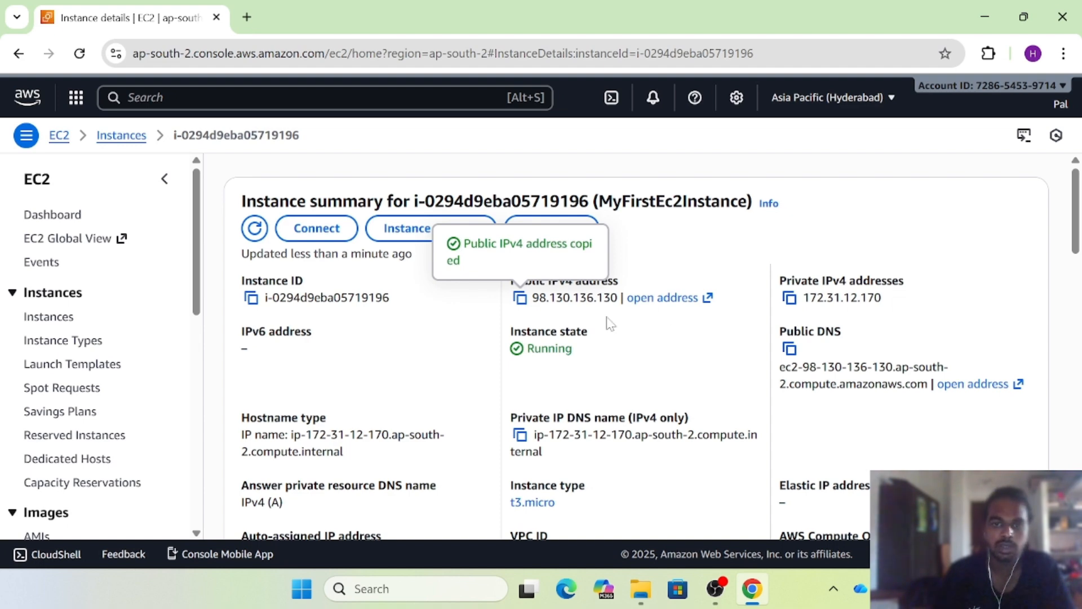
pyautogui.click(517, 302)
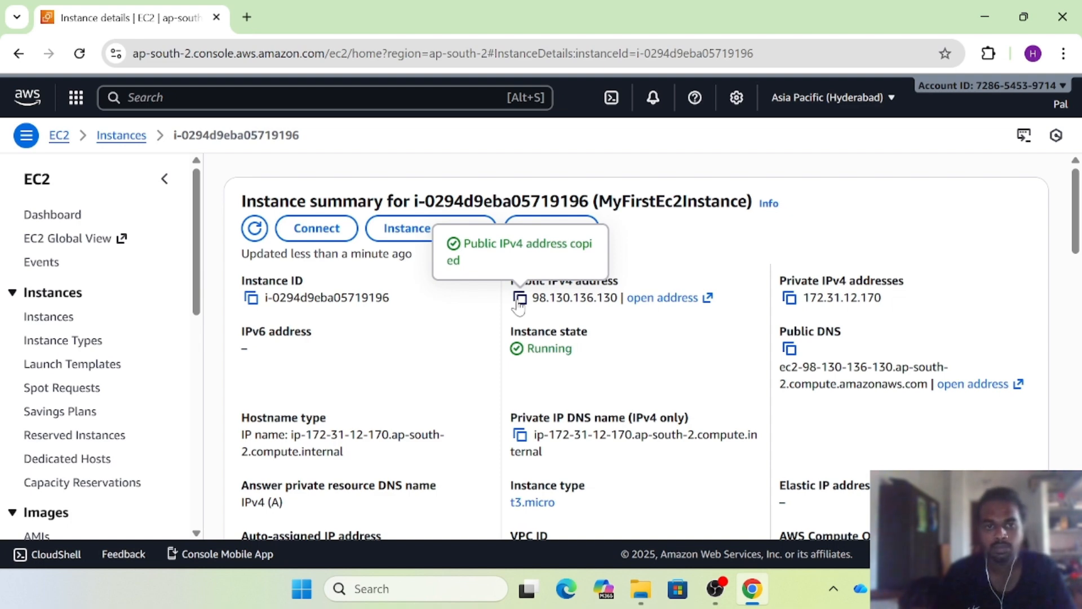
pyautogui.click(517, 303)
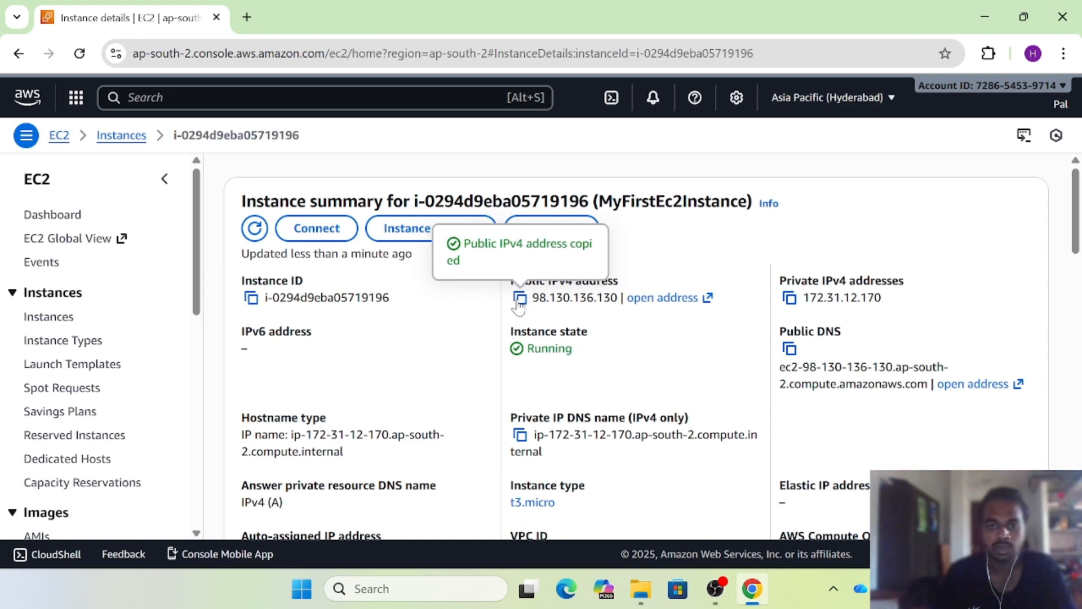
pyautogui.click(518, 301)
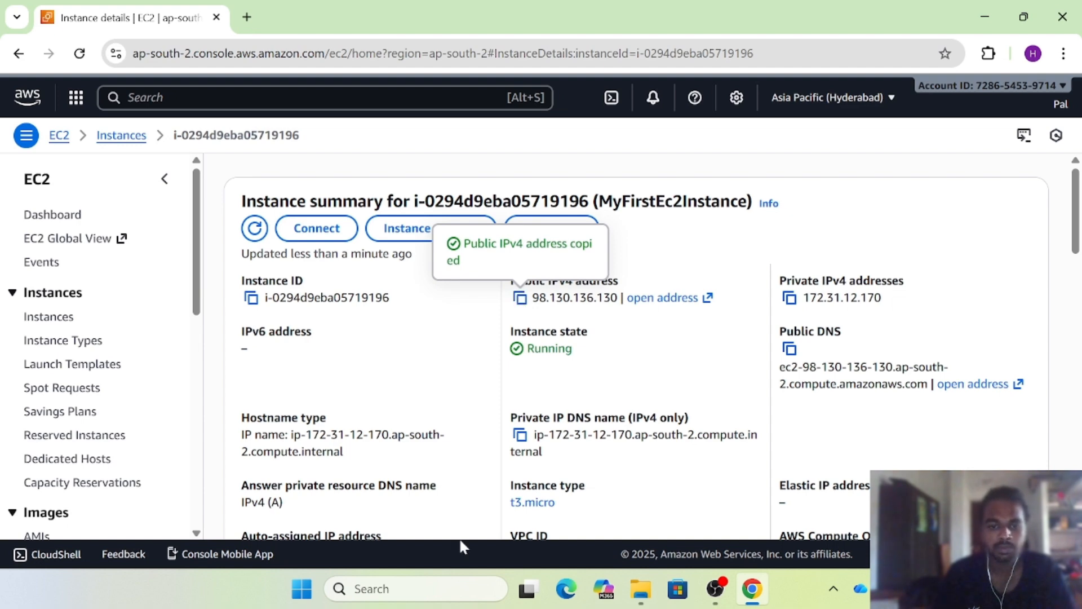
pyautogui.click(445, 589)
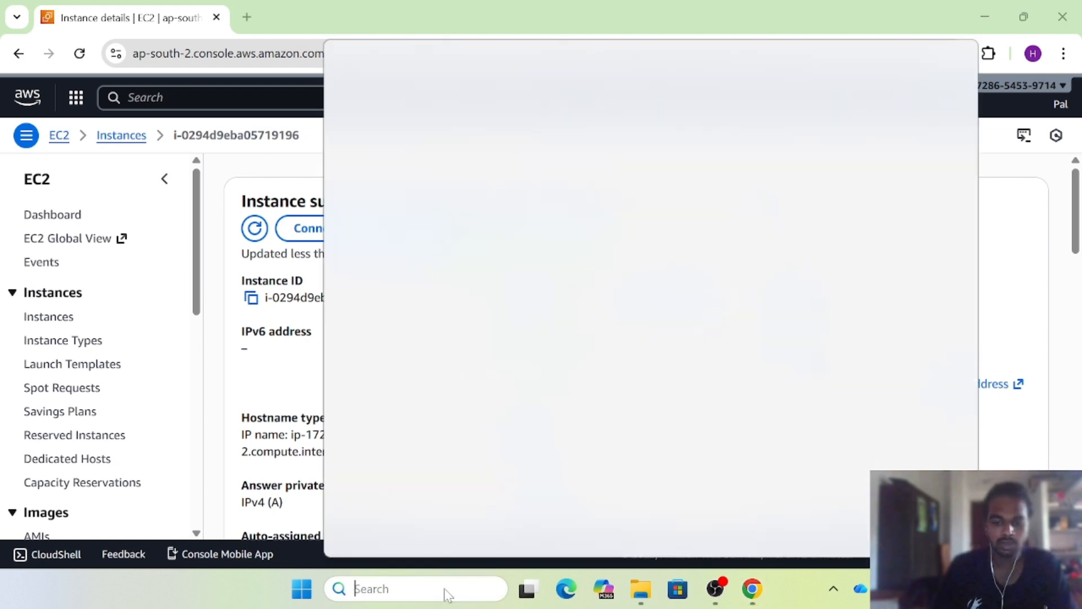
# Launch PuTTY and paste 98.130.136.130 as the host name, keeping SSH port 22
pyautogui.write('putyy')
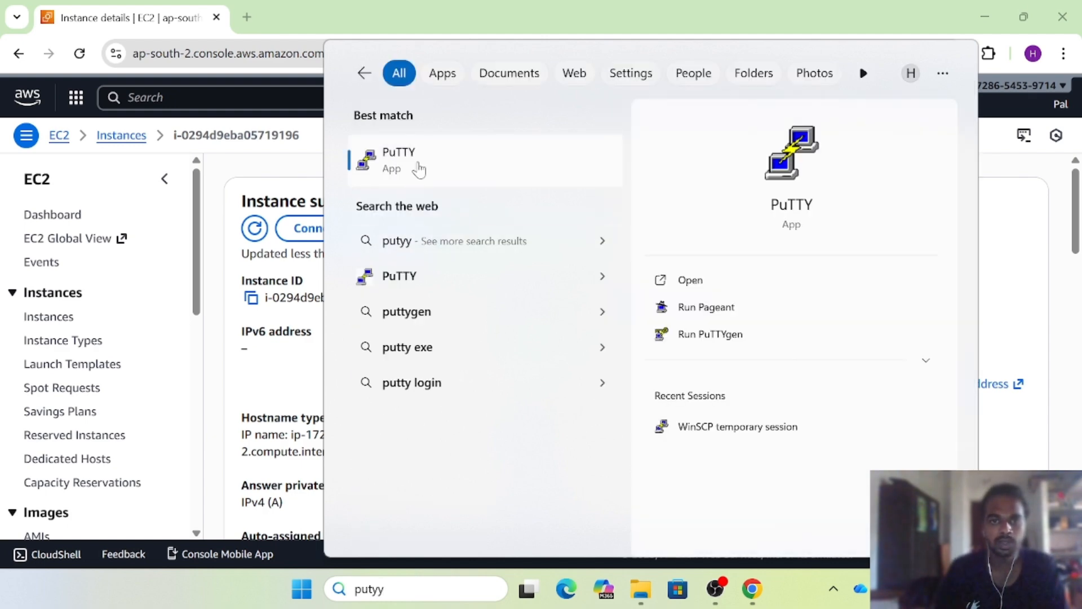
pyautogui.click(418, 164)
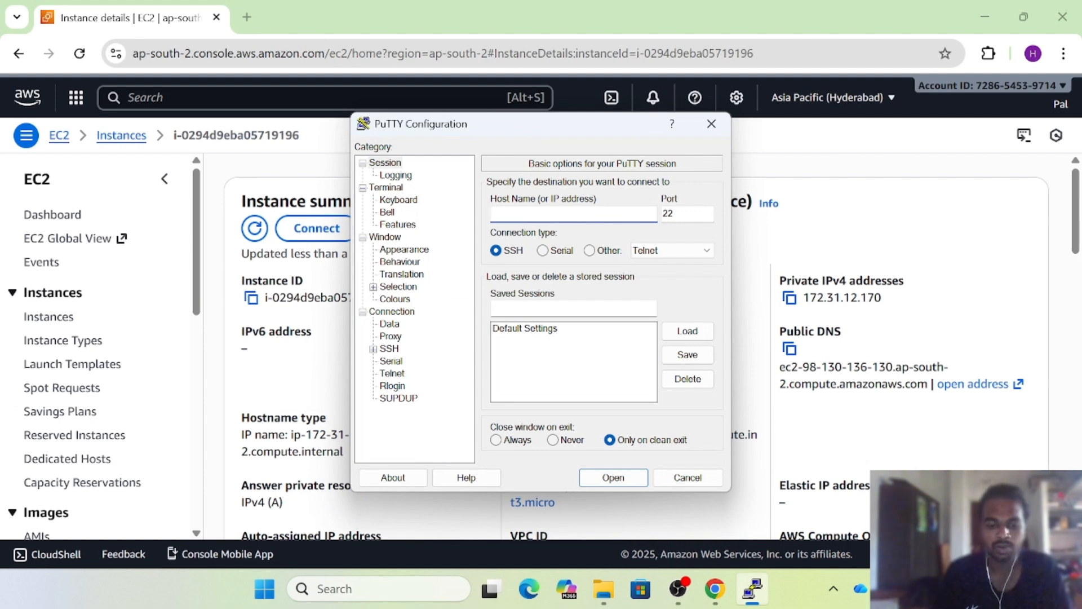
pyautogui.hotkey('ctrl', 'v')
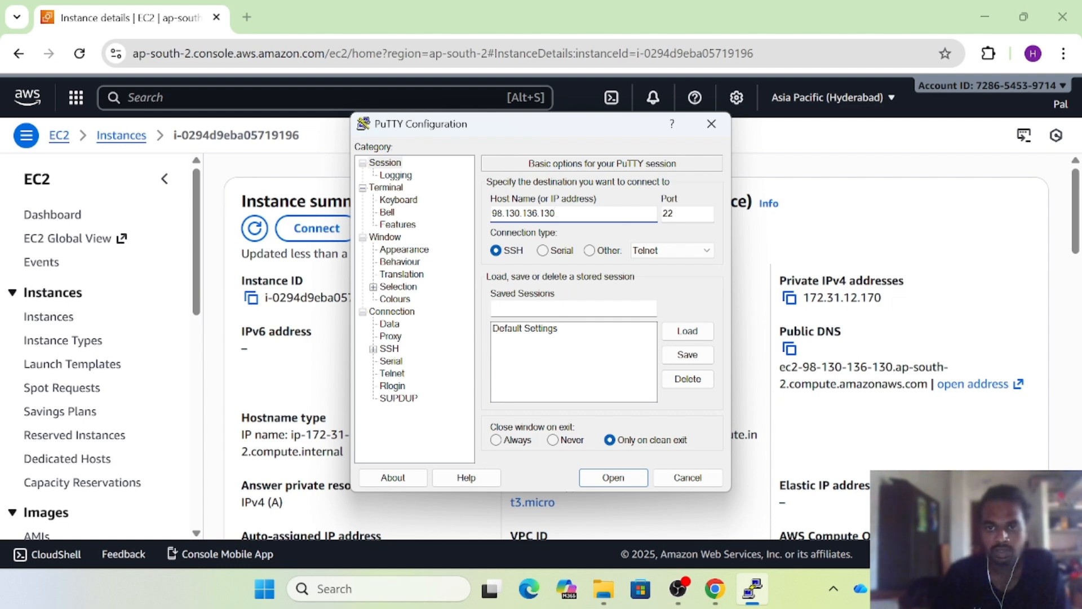
pyautogui.moveTo(678, 214); pyautogui.dragTo(663, 218)
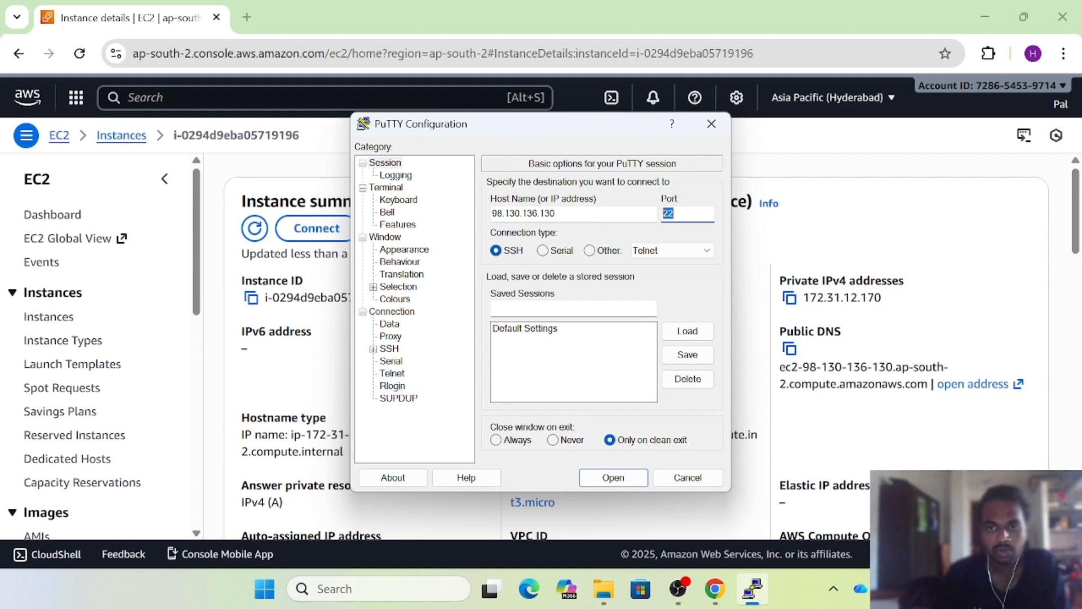
pyautogui.click(757, 133)
# In the instance's Security tab, check inbound rules for ports 80, 22 and 443, highlighting port 22
pyautogui.scroll(-5, 411, 378)
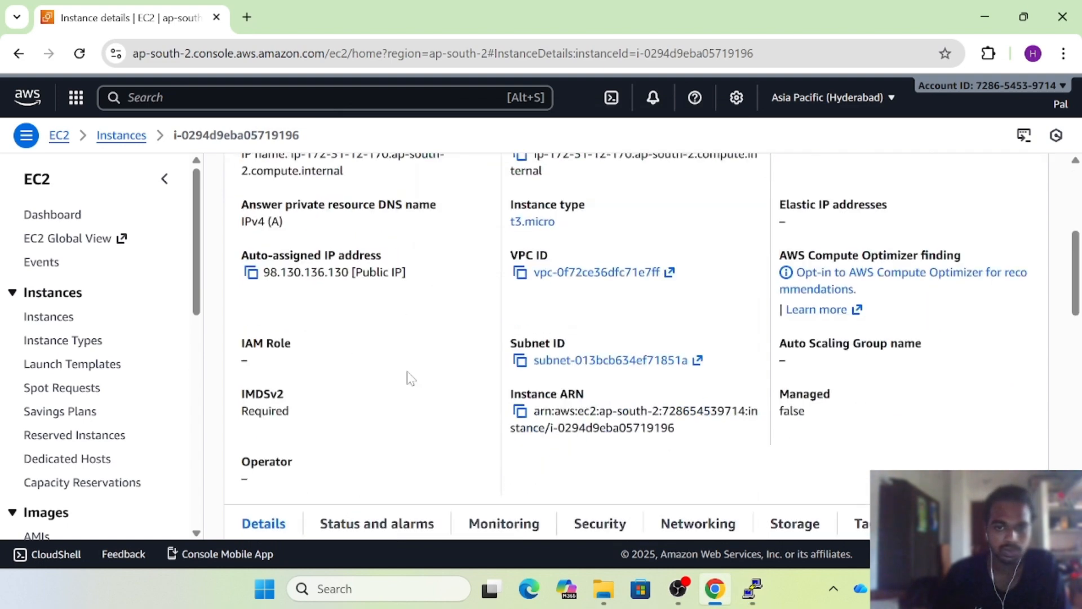
pyautogui.scroll(-4, 411, 377)
pyautogui.scroll(-2, 410, 377)
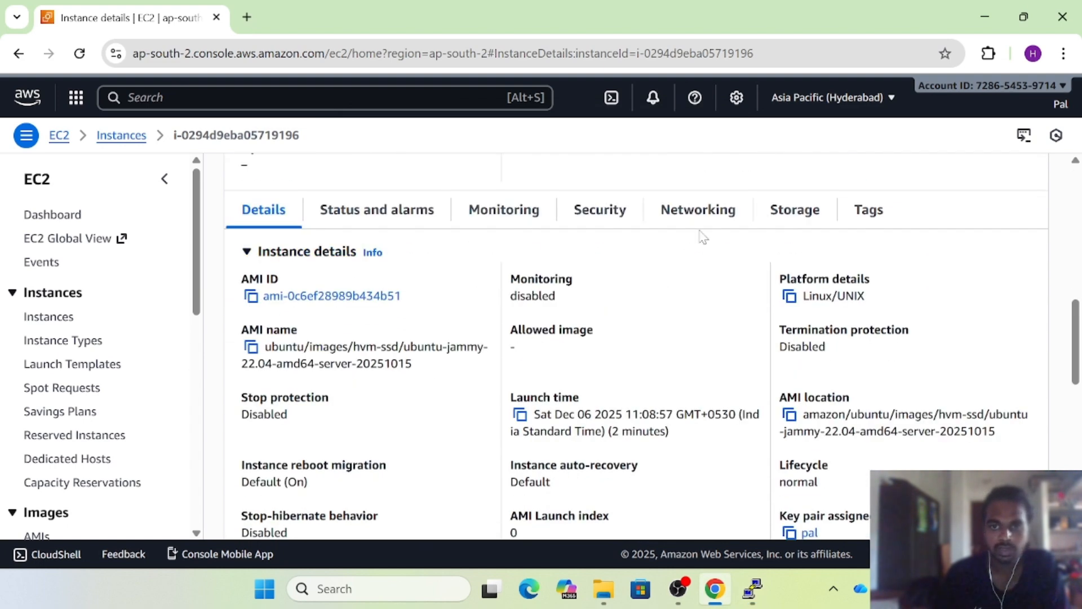
pyautogui.click(623, 214)
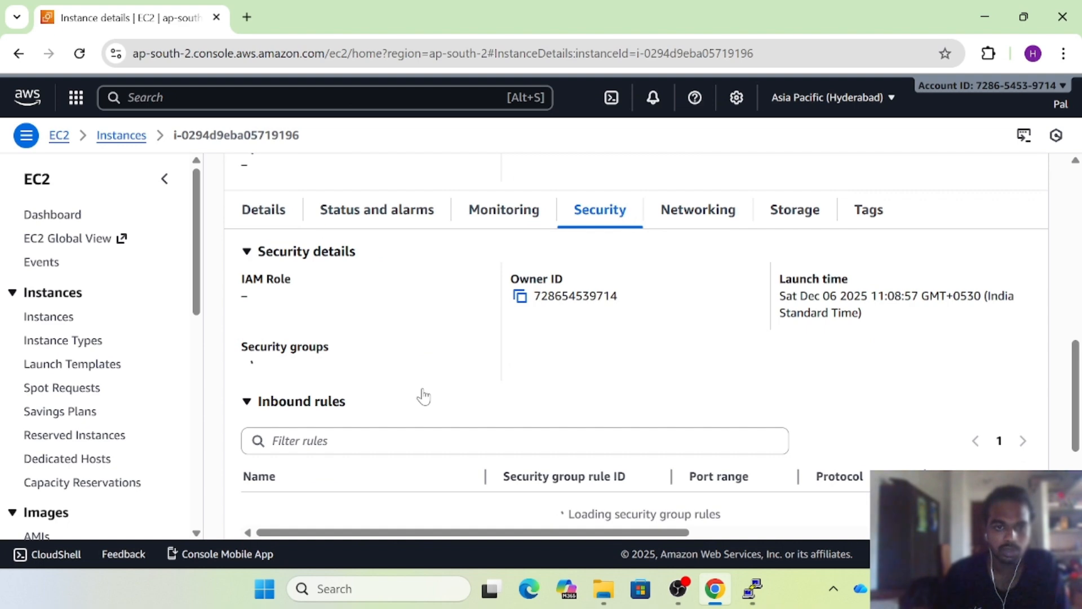
pyautogui.scroll(-3, 423, 394)
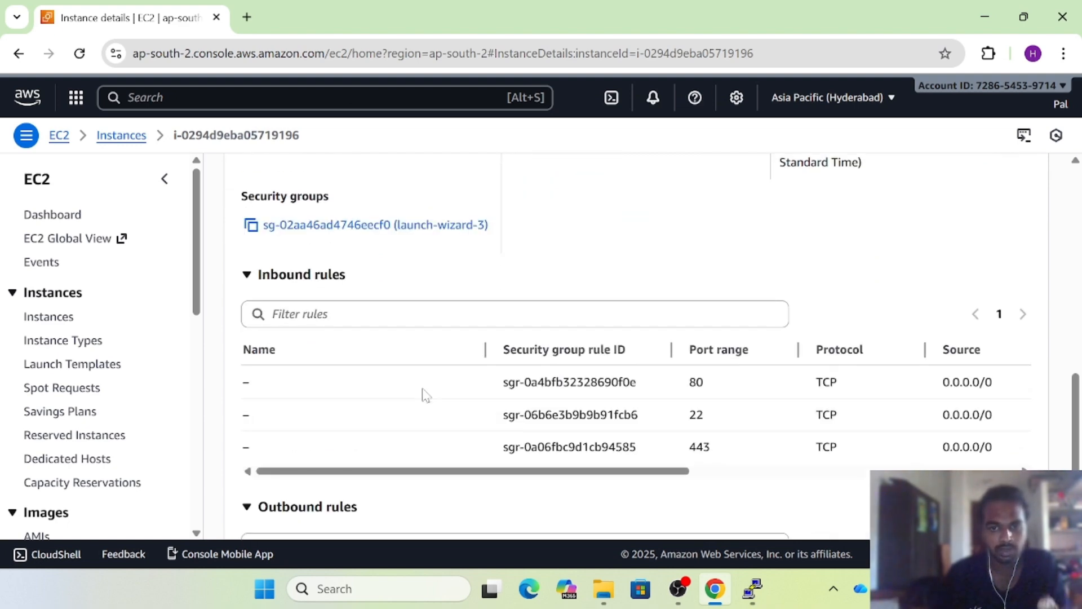
pyautogui.scroll(-3, 425, 394)
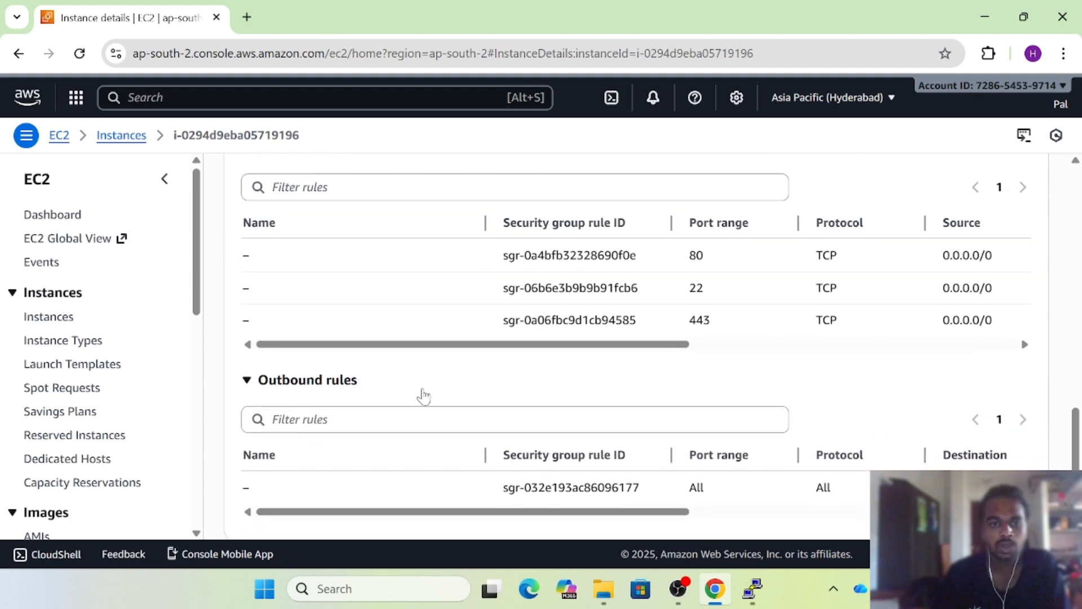
pyautogui.moveTo(568, 475); pyautogui.dragTo(483, 459)
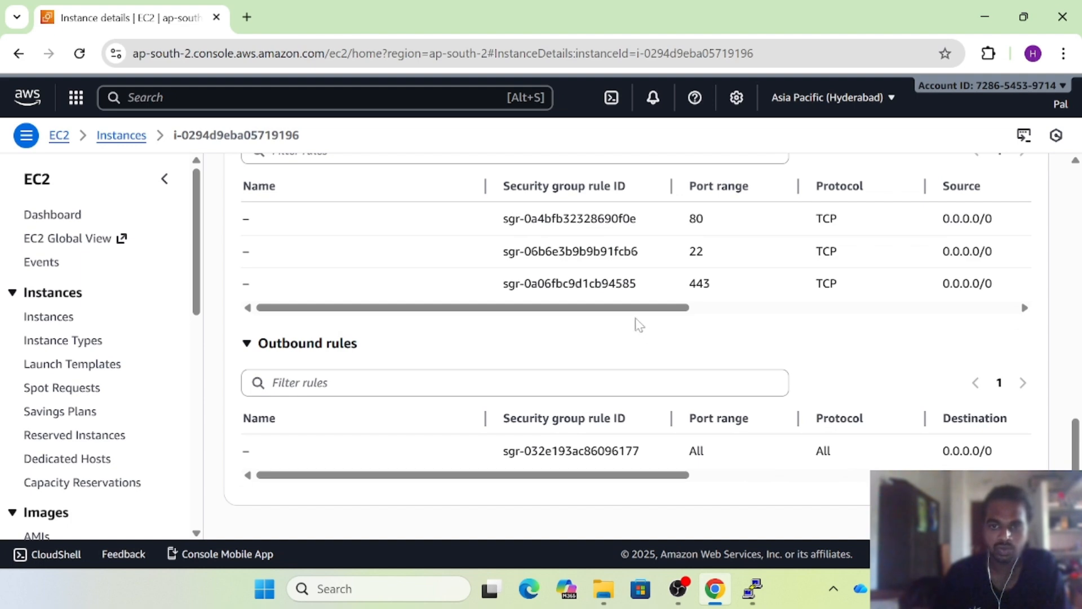
pyautogui.moveTo(637, 308); pyautogui.dragTo(778, 319)
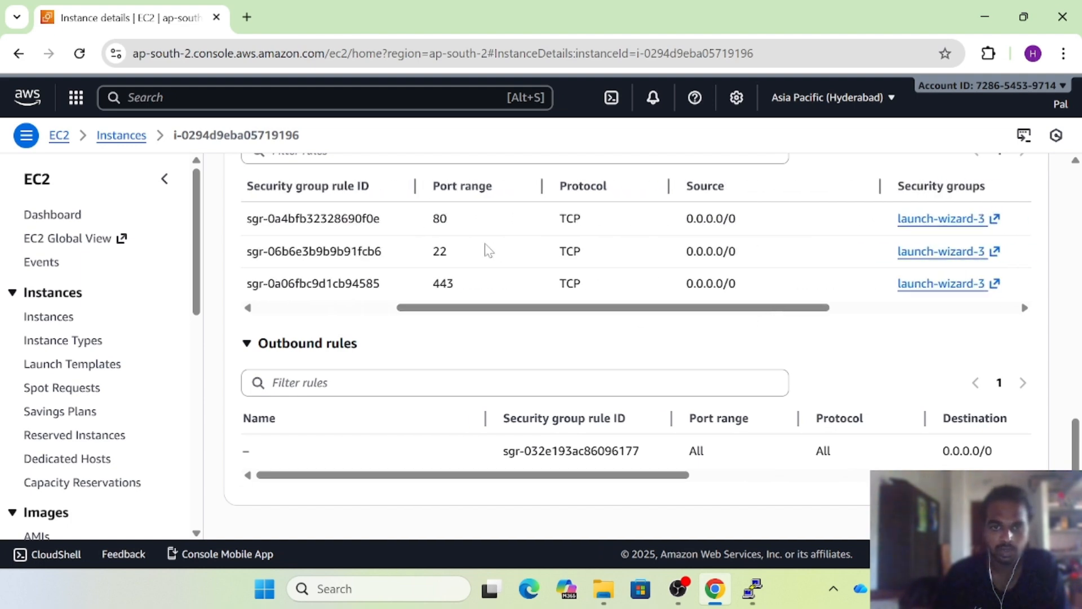
pyautogui.doubleClick(440, 252)
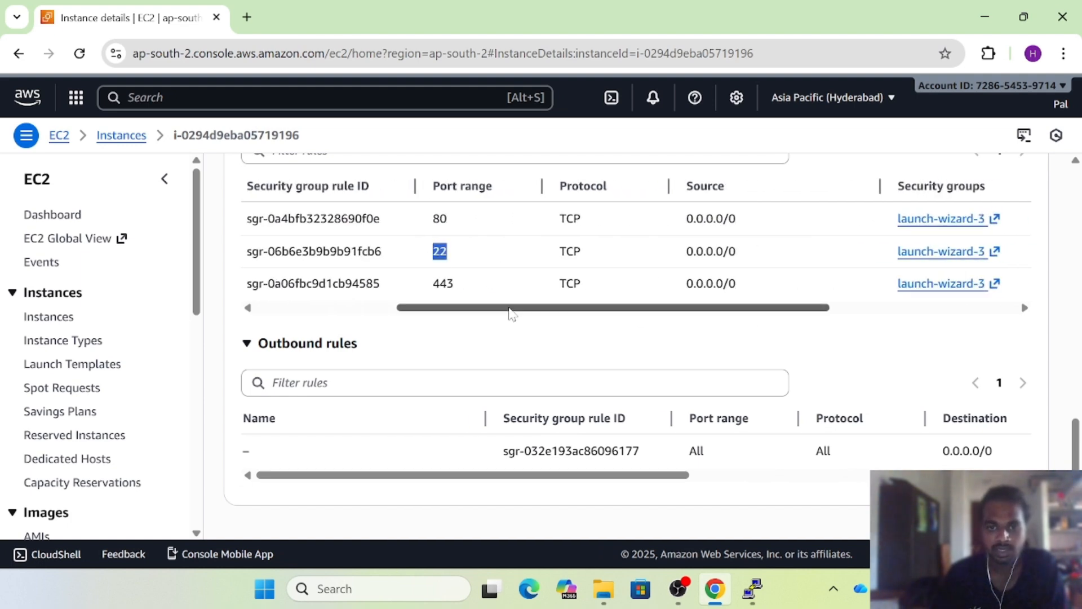
pyautogui.moveTo(513, 309); pyautogui.dragTo(382, 308)
pyautogui.scroll(2, 611, 292)
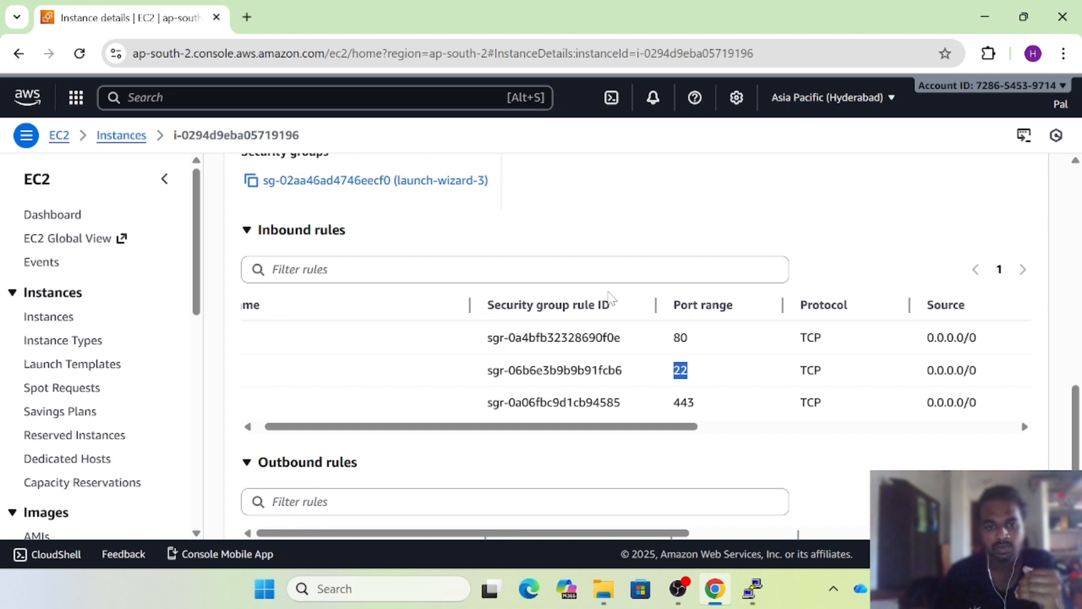
pyautogui.scroll(1, 610, 297)
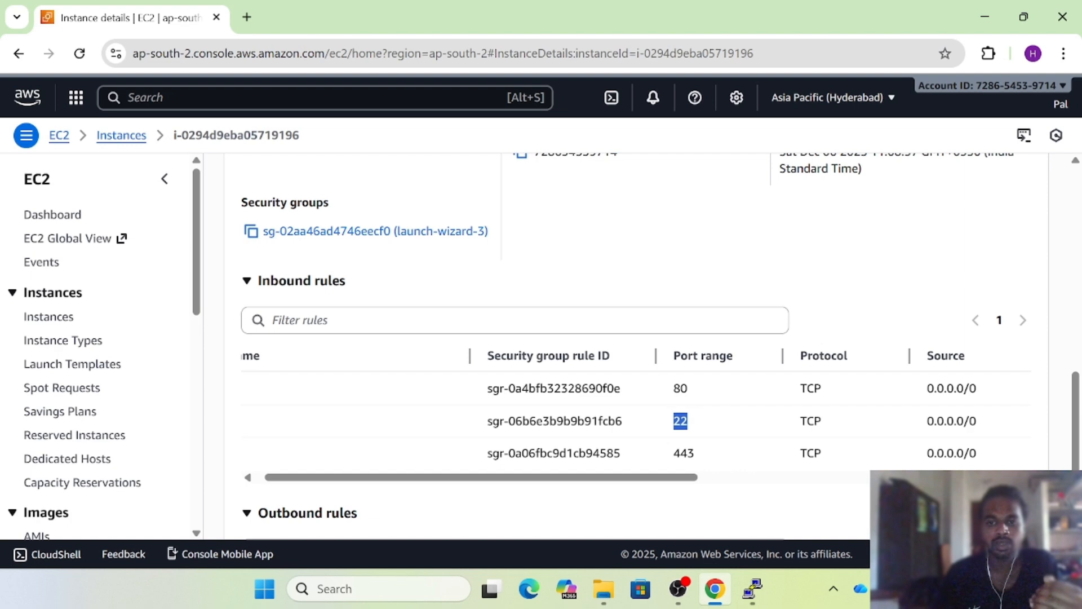
# Under Connection > SSH > Auth > Credentials, load the pal .ppk file as the private key
pyautogui.click(753, 588)
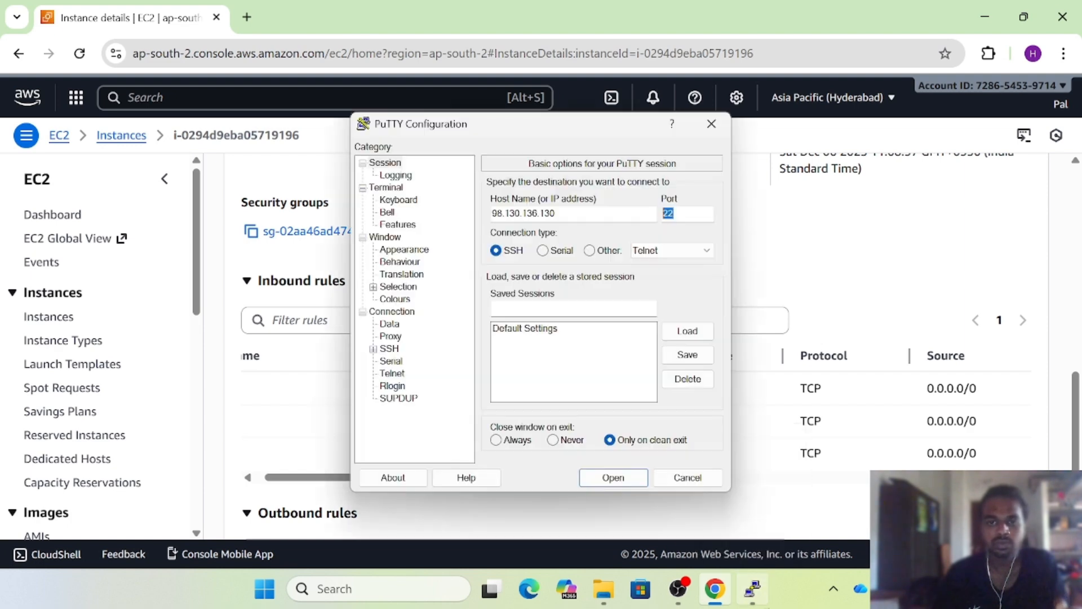
pyautogui.click(691, 214)
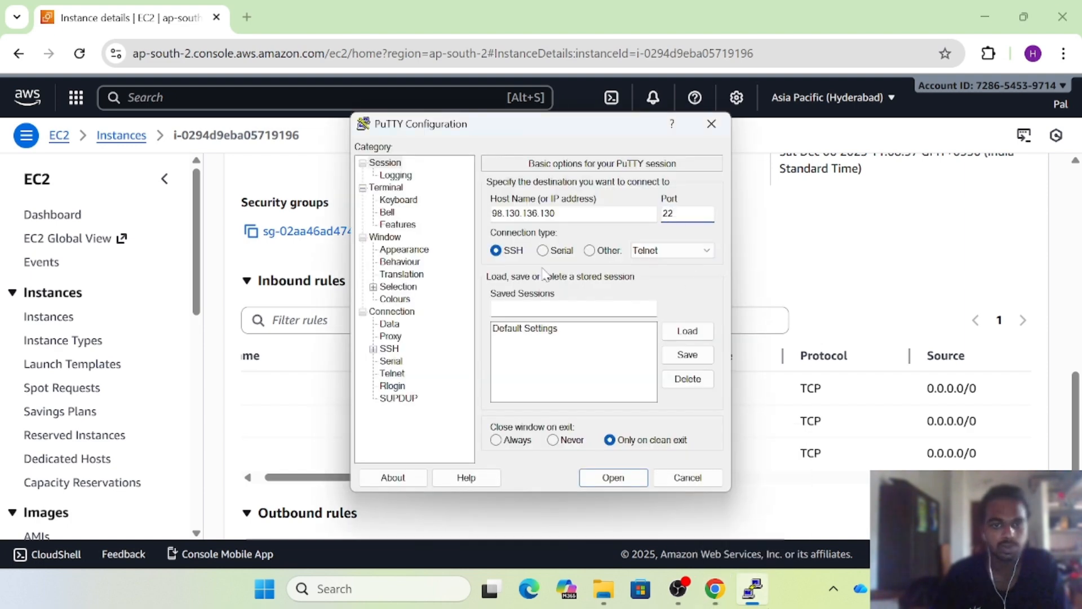
pyautogui.click(389, 349)
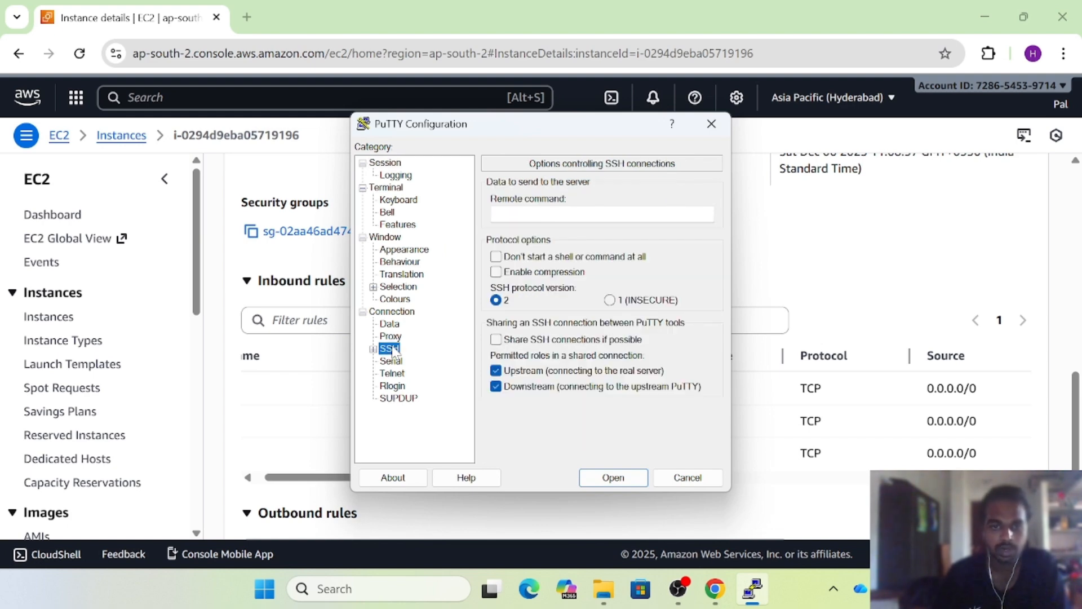
pyautogui.click(372, 349)
pyautogui.scroll(-1, 416, 359)
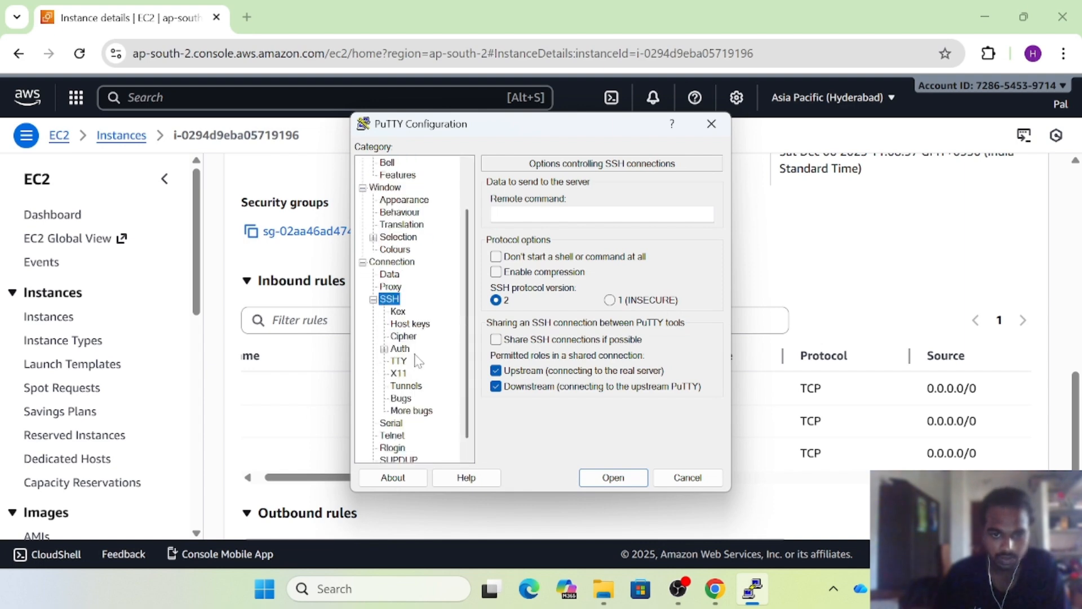
pyautogui.click(384, 349)
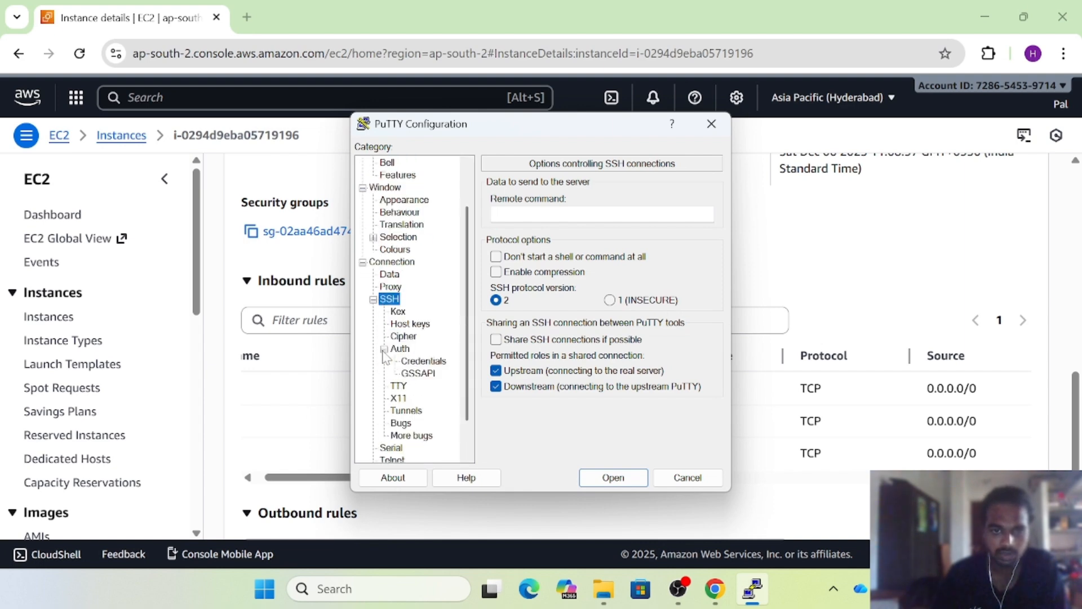
pyautogui.click(424, 361)
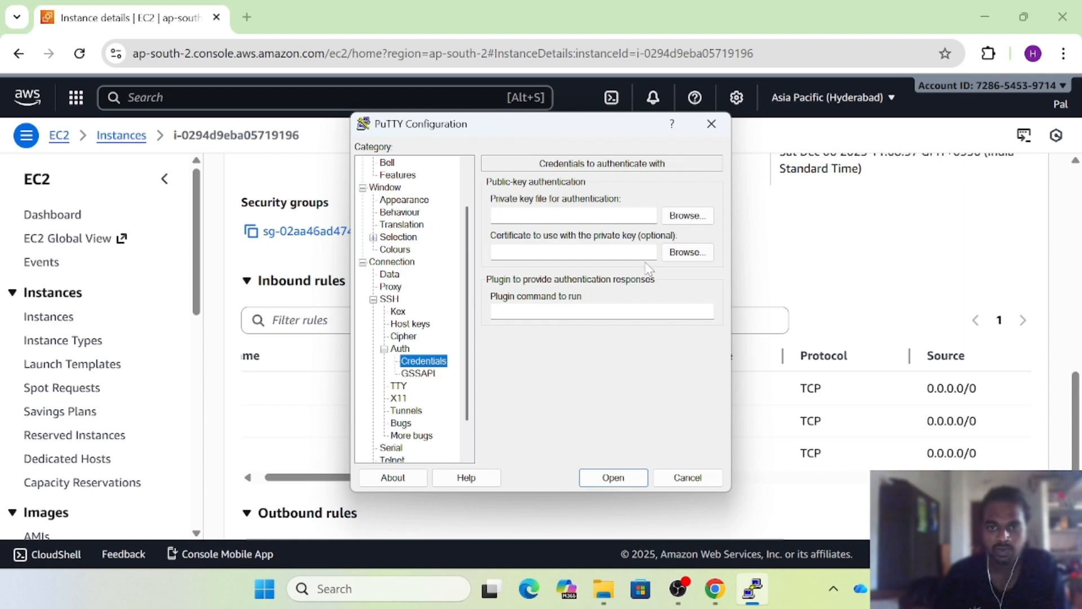
pyautogui.click(696, 216)
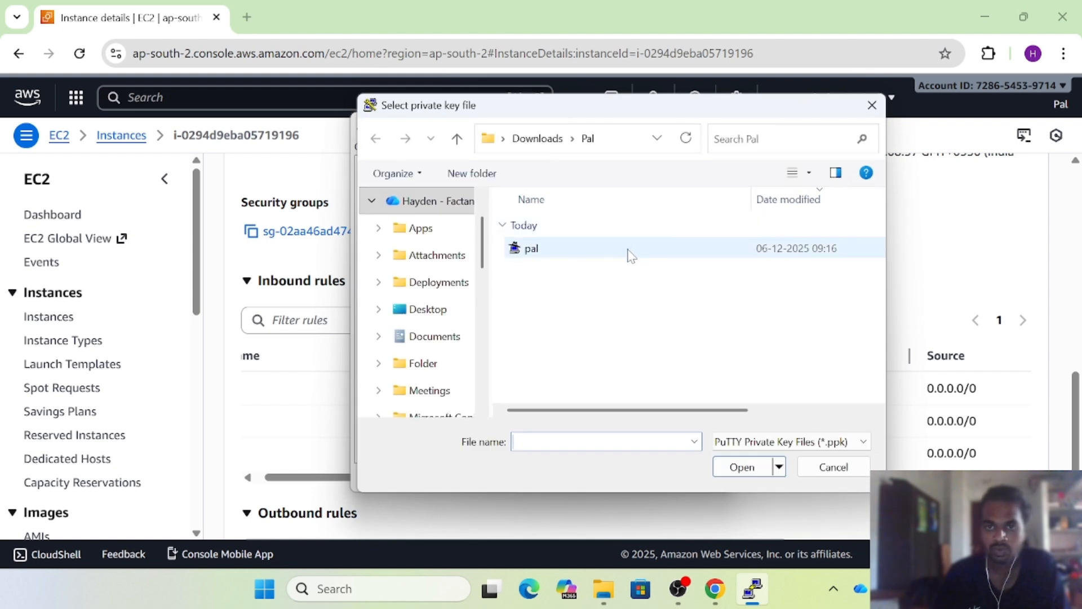
pyautogui.click(630, 255)
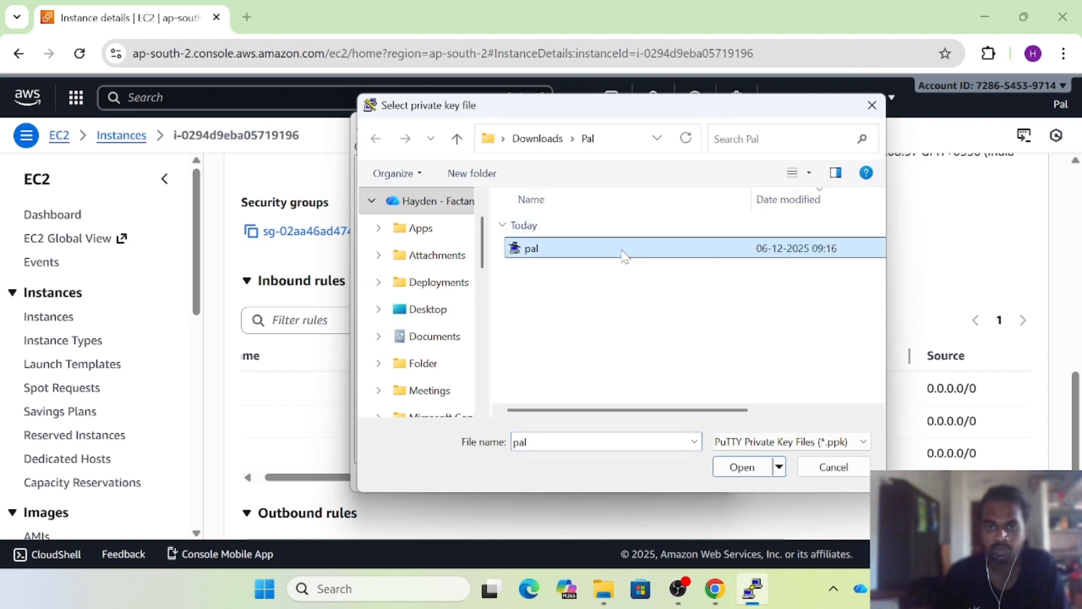
pyautogui.click(751, 467)
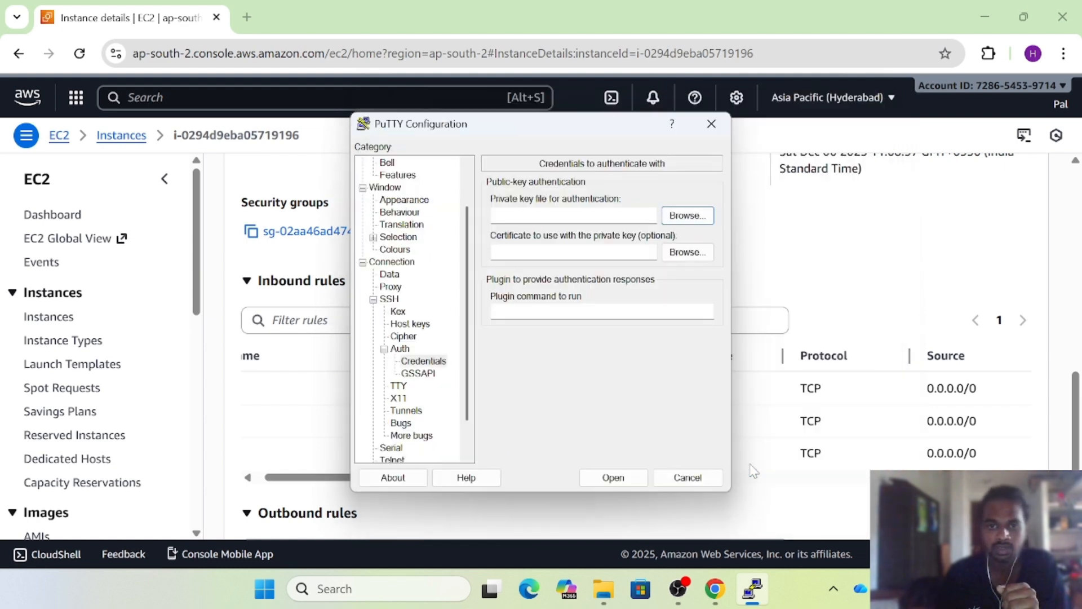
pyautogui.click(613, 478)
# Open the session, connect once without caching the host key, and log in as ubuntu
pyautogui.click(613, 478)
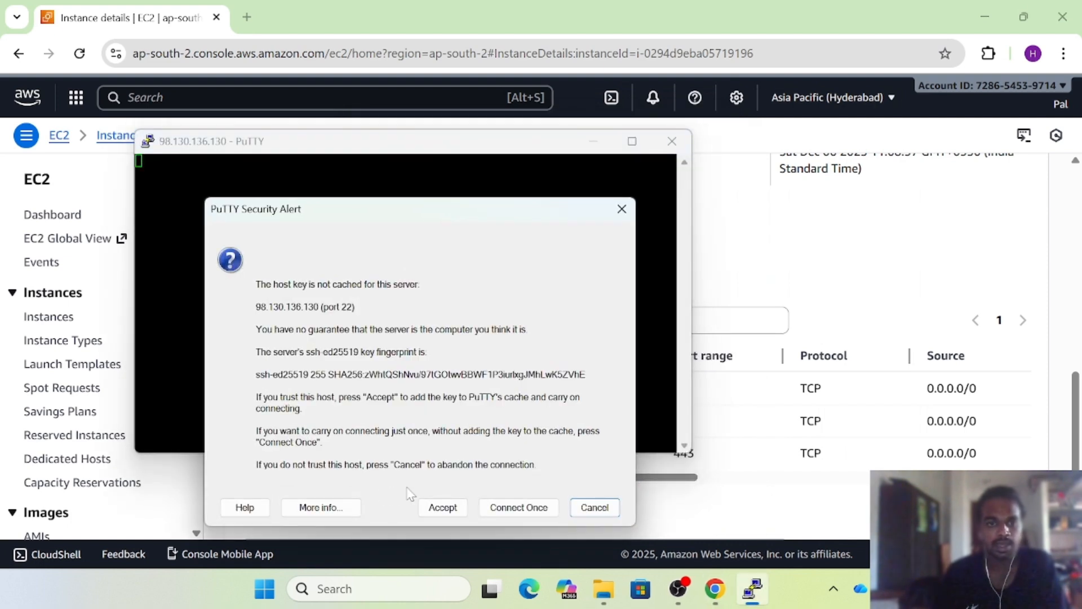
pyautogui.moveTo(256, 285); pyautogui.dragTo(420, 285)
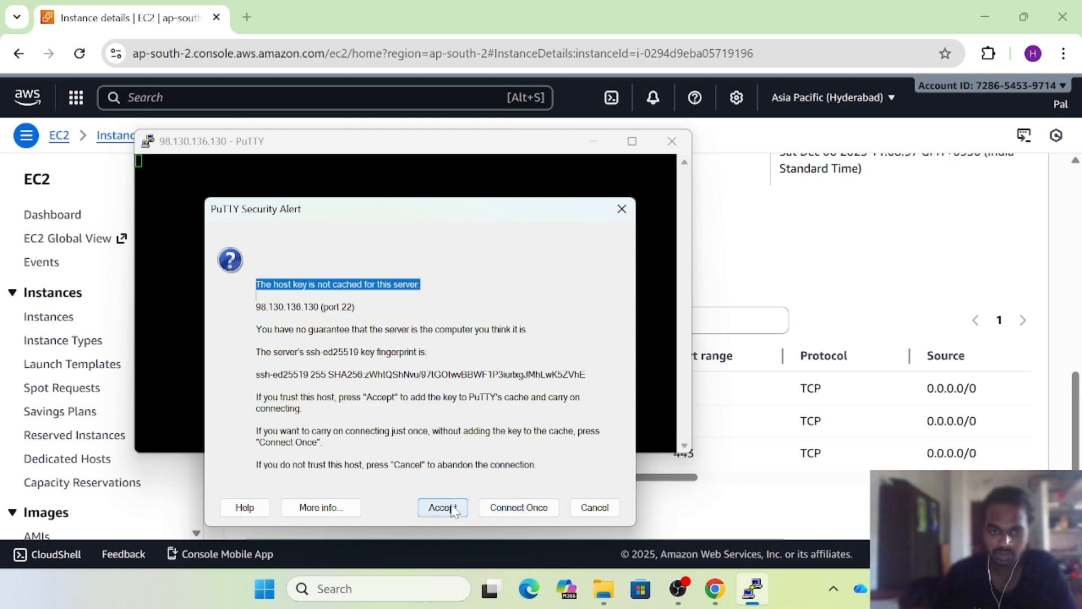
pyautogui.click(506, 508)
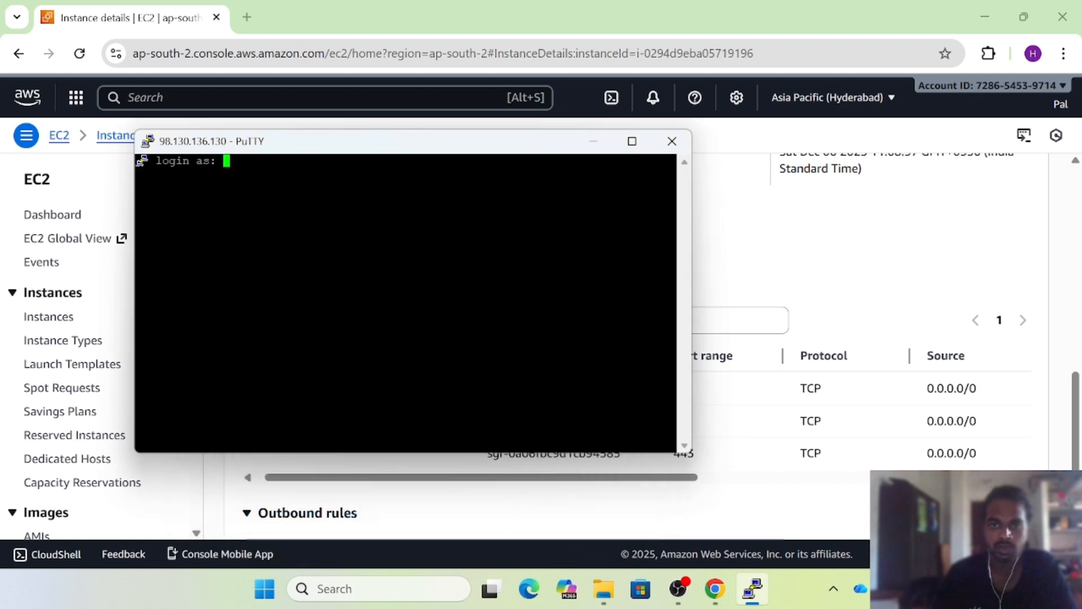
pyautogui.click(631, 141)
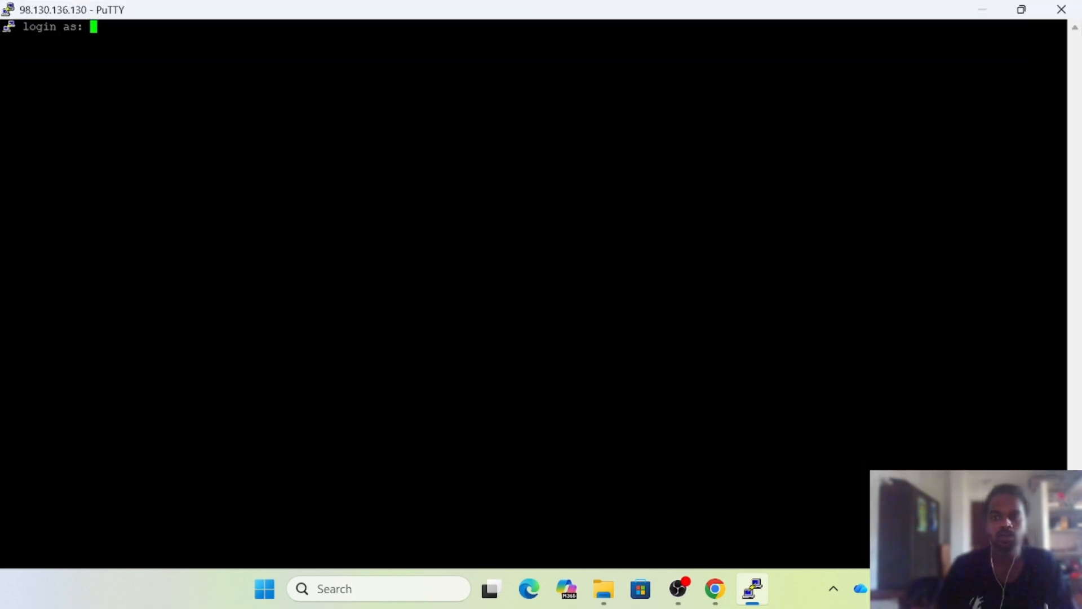
pyautogui.write('u')
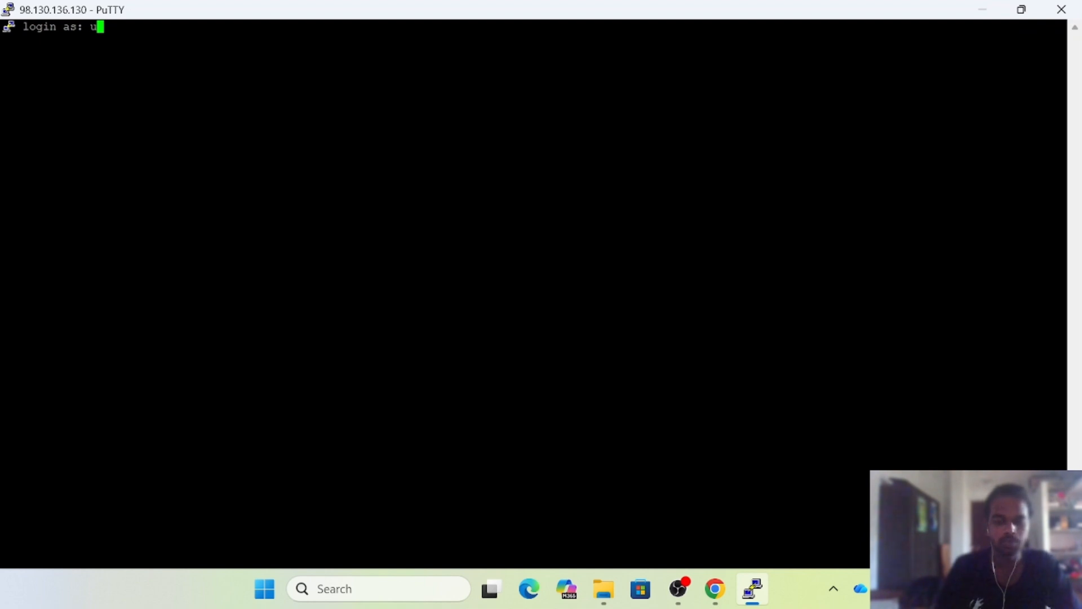
pyautogui.write('buntu')
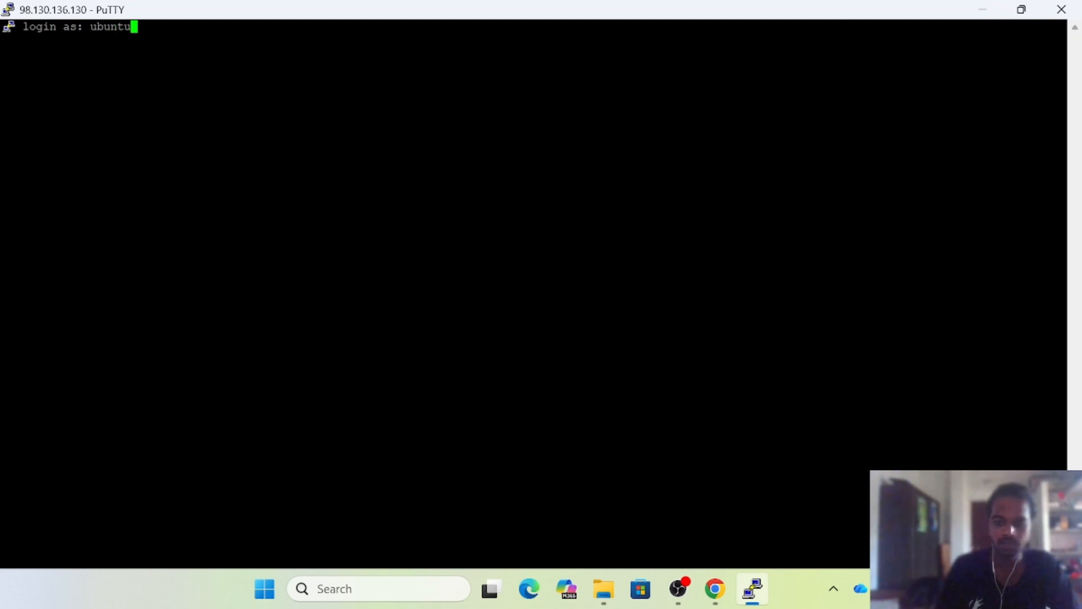
pyautogui.press('Return')
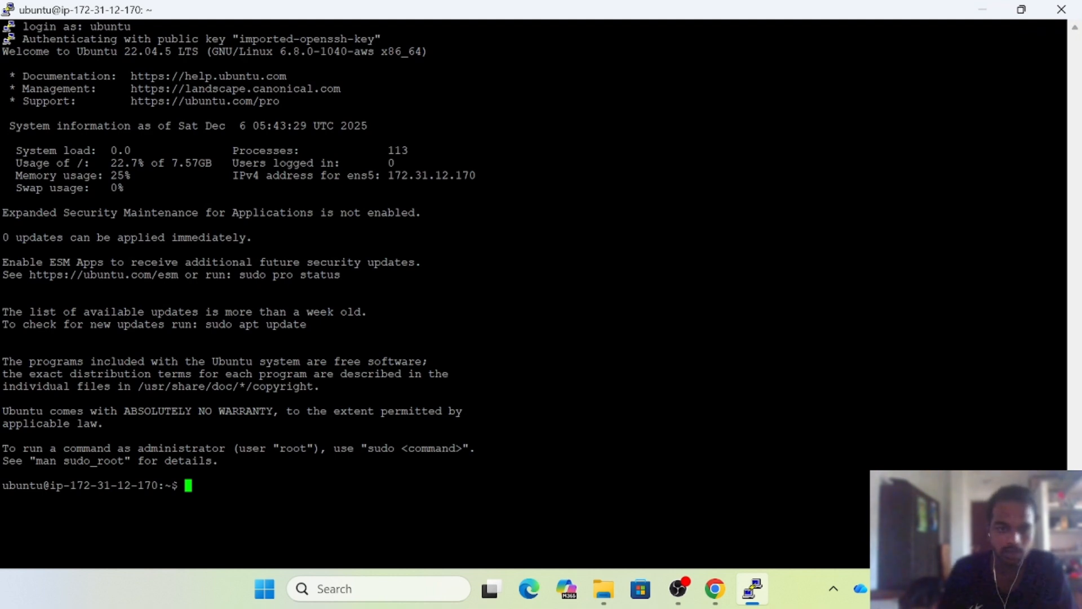
# Run ls to list the ubuntu home directory
pyautogui.write('l')
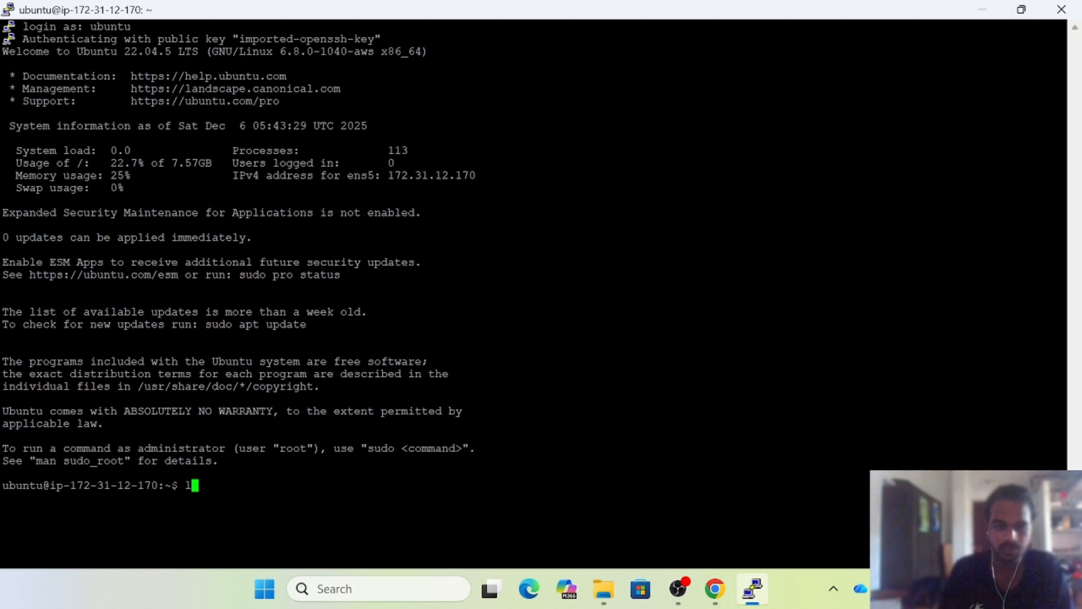
pyautogui.write('s')
pyautogui.press('Return')
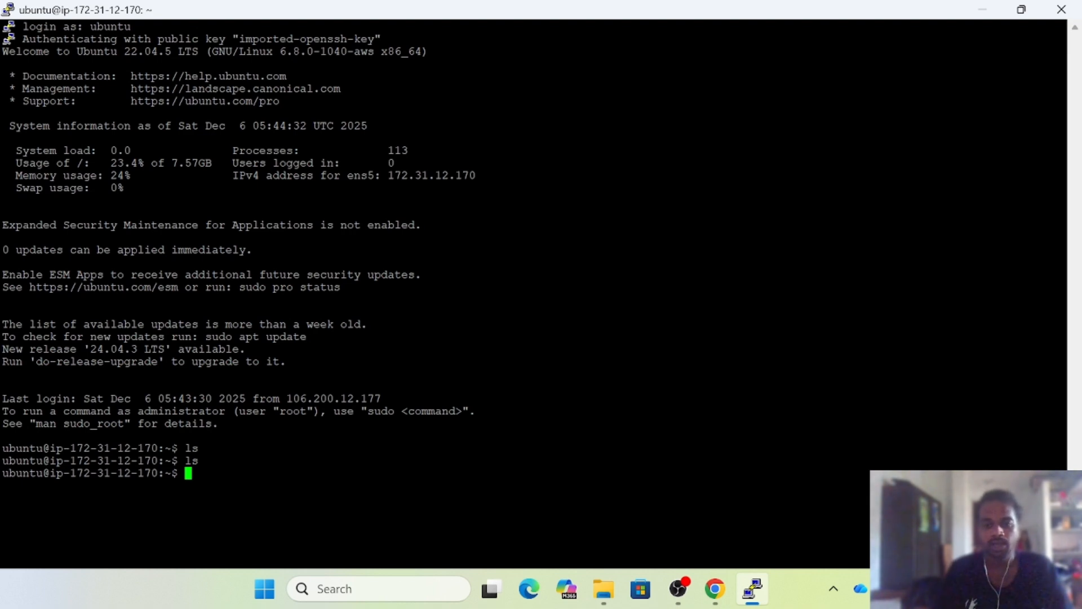
pyautogui.click(409, 579)
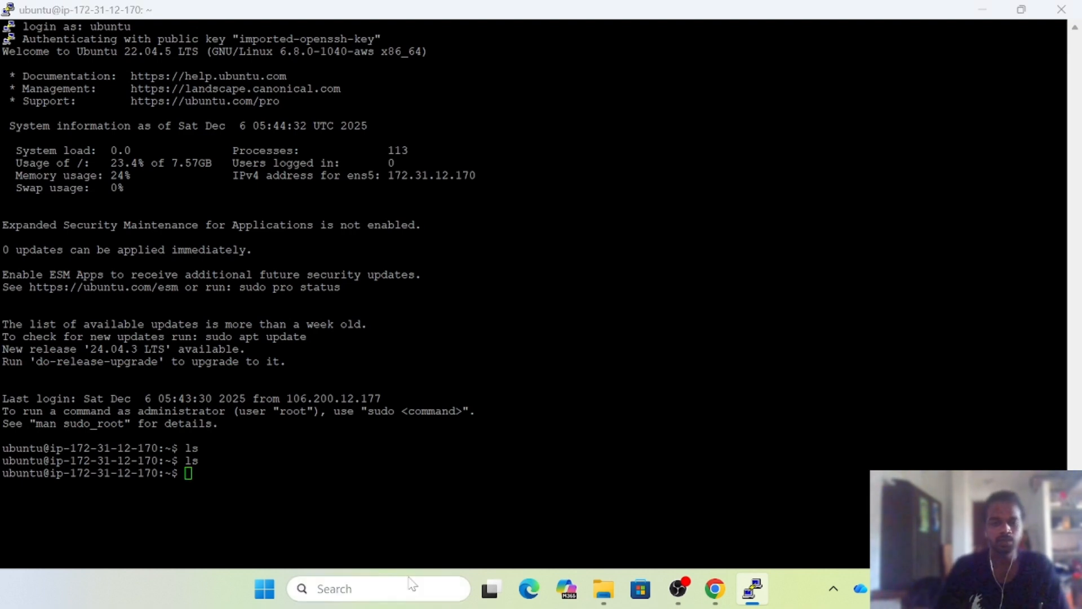
pyautogui.write('wins')
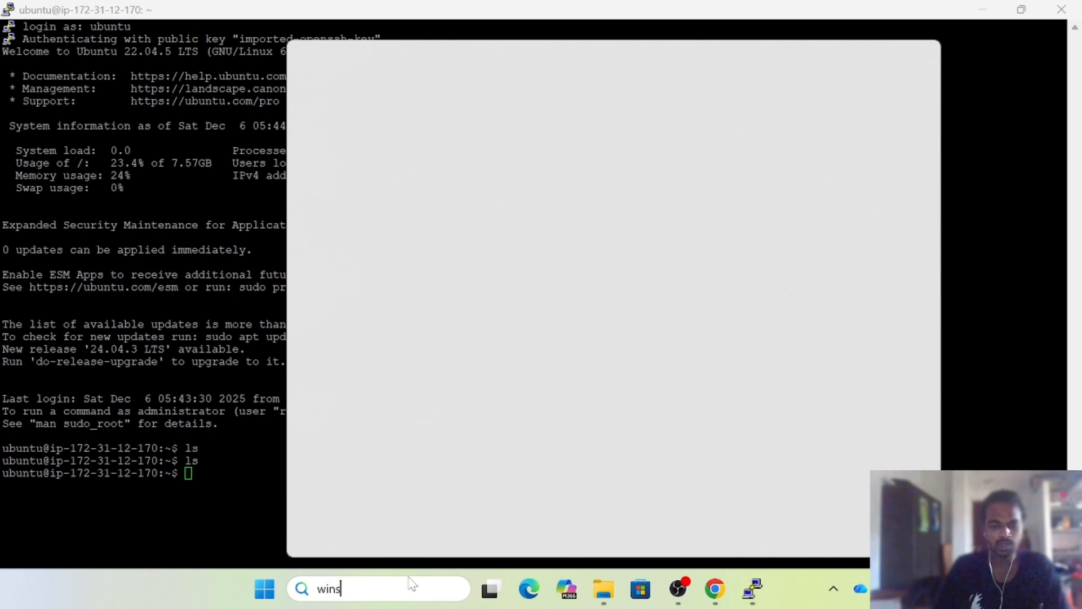
pyautogui.write('cp')
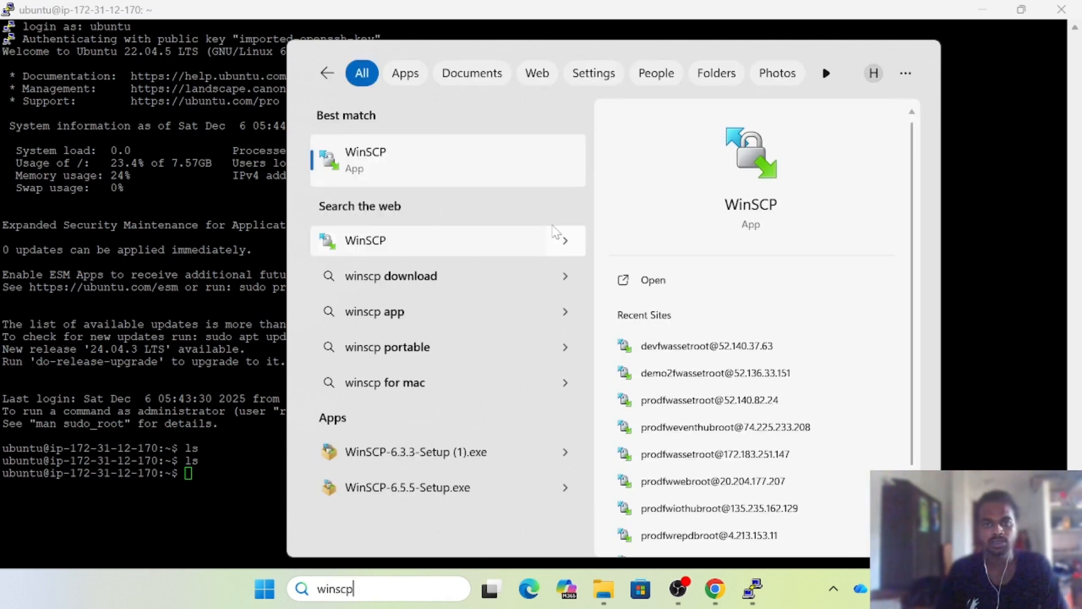
pyautogui.press('Escape')
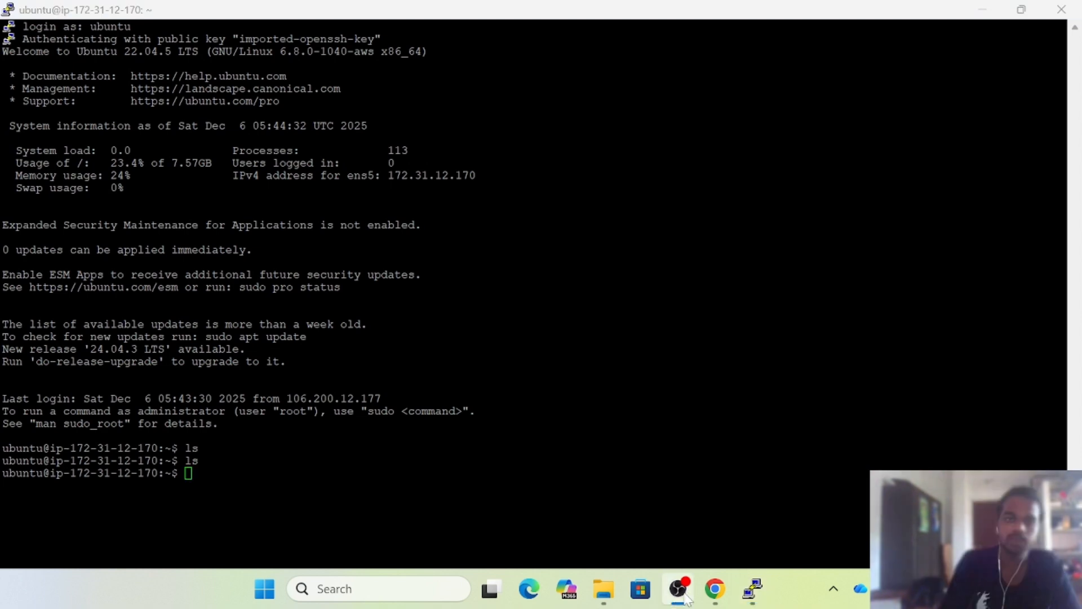